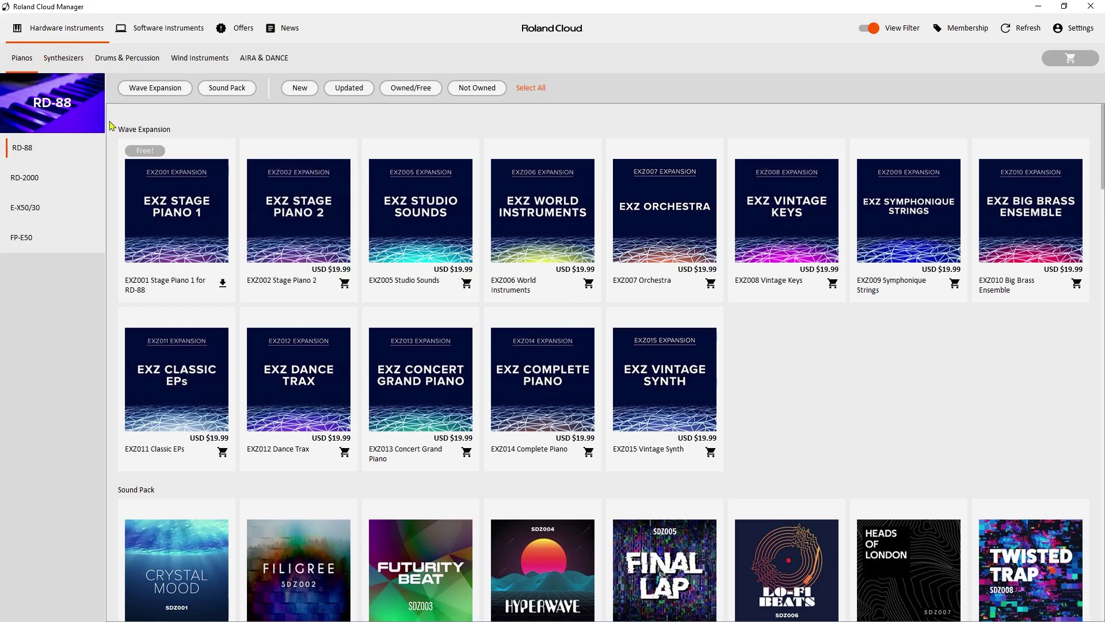
- Browse the Synthesizers catalog and list the SYSTEM-8's ten plug-in products
click(64, 64)
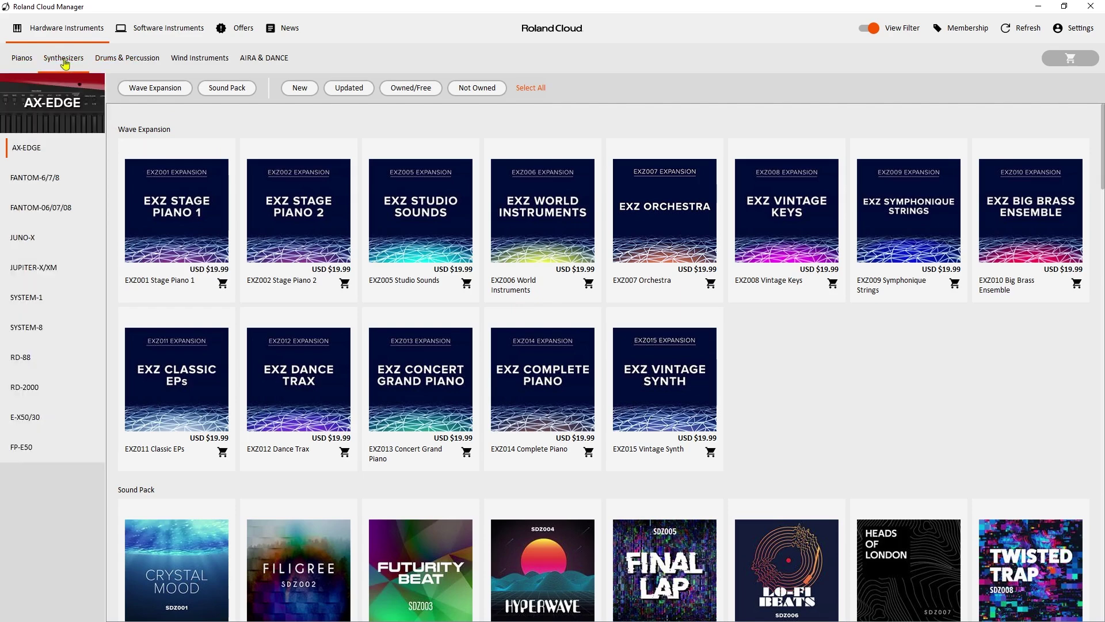
click(35, 329)
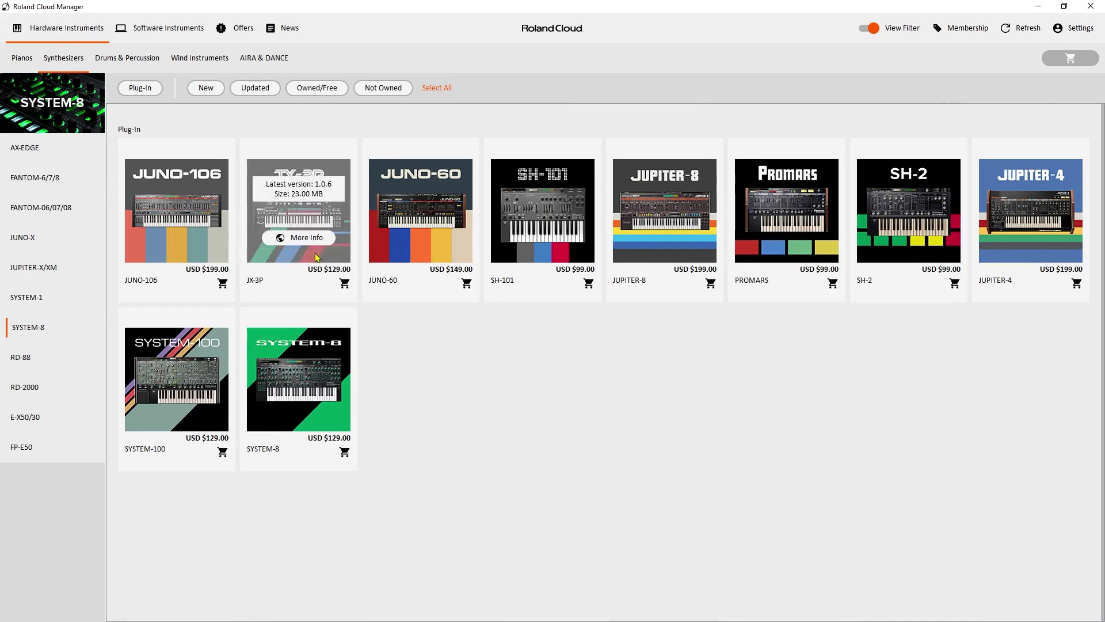
mouse_move(626, 265)
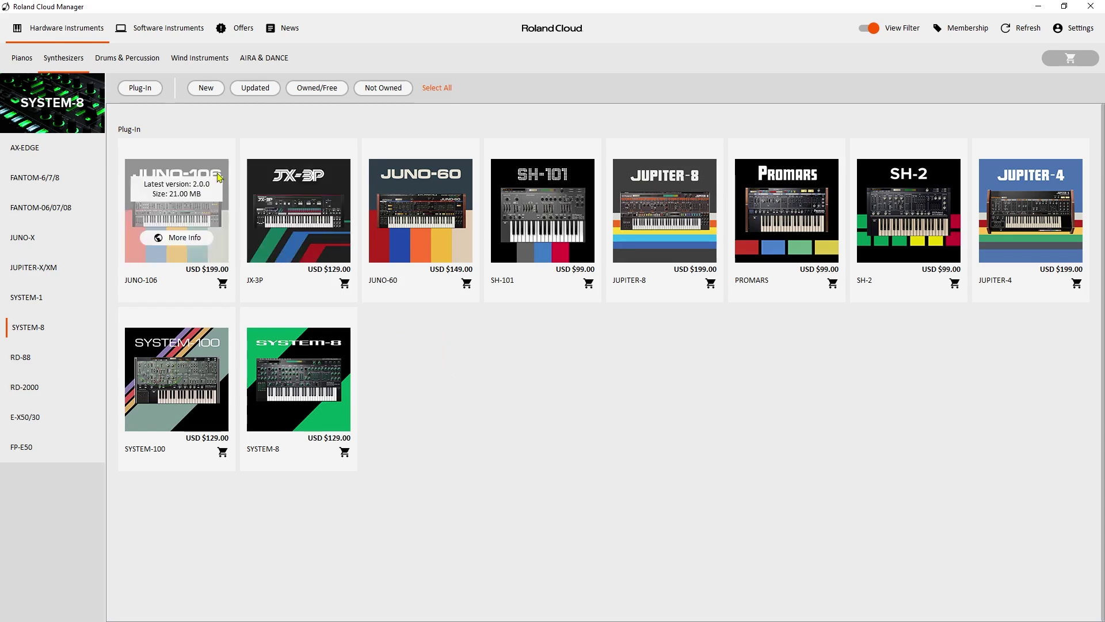
click(149, 31)
click(66, 33)
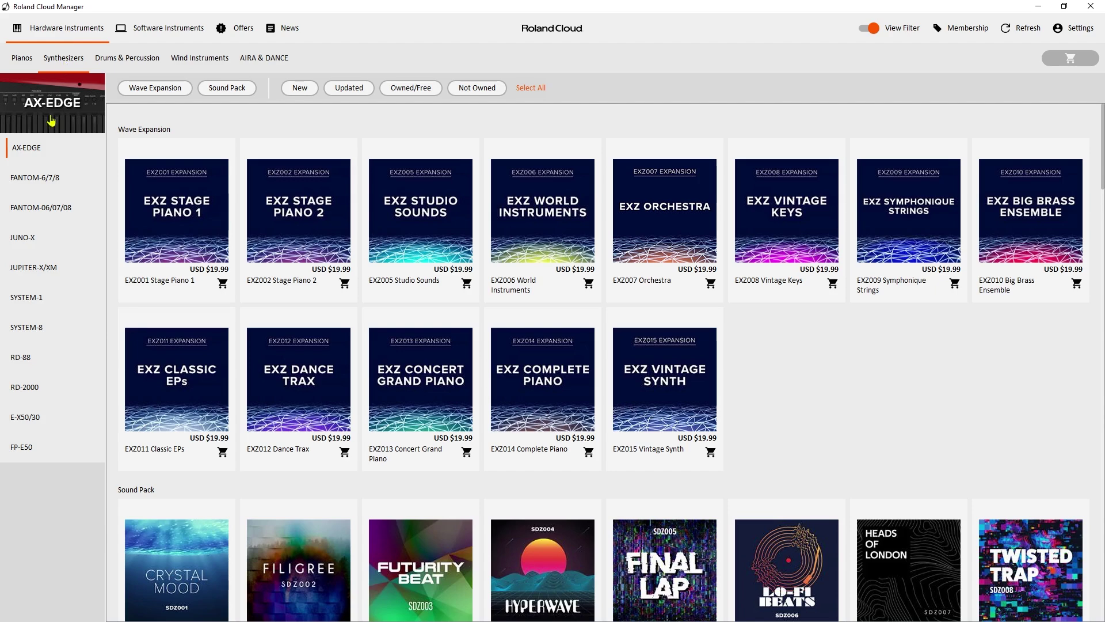
click(25, 328)
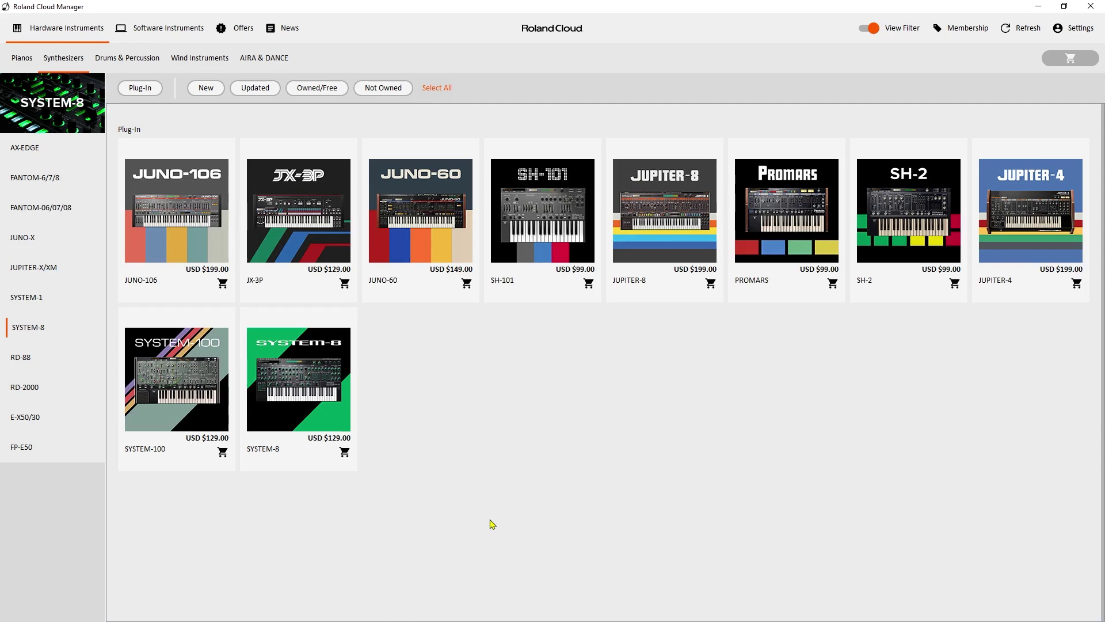
click(152, 31)
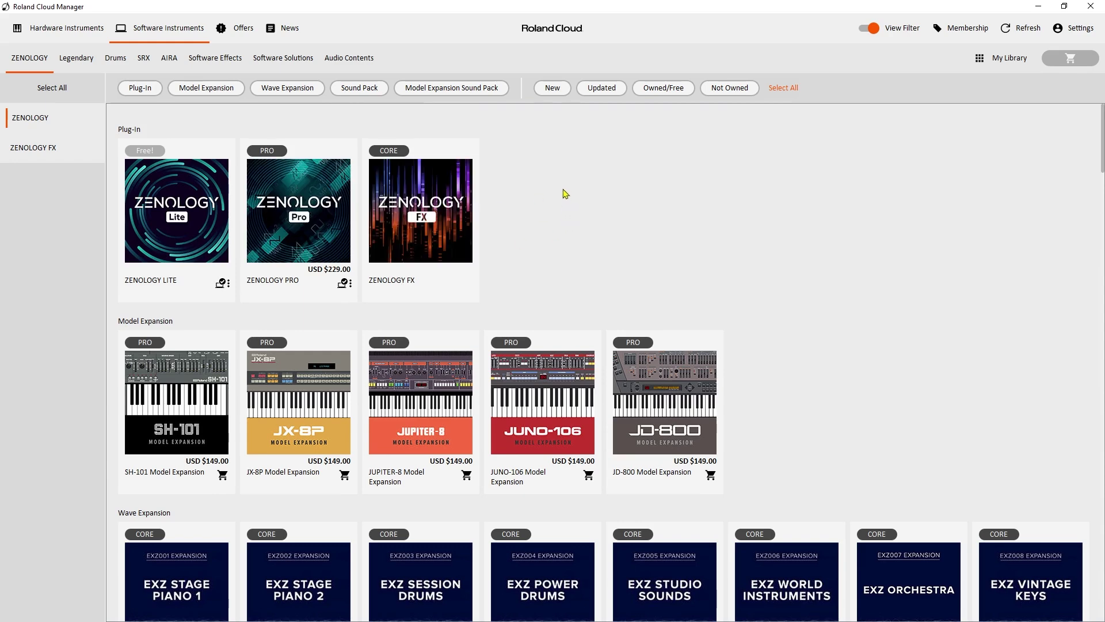
click(57, 29)
click(30, 327)
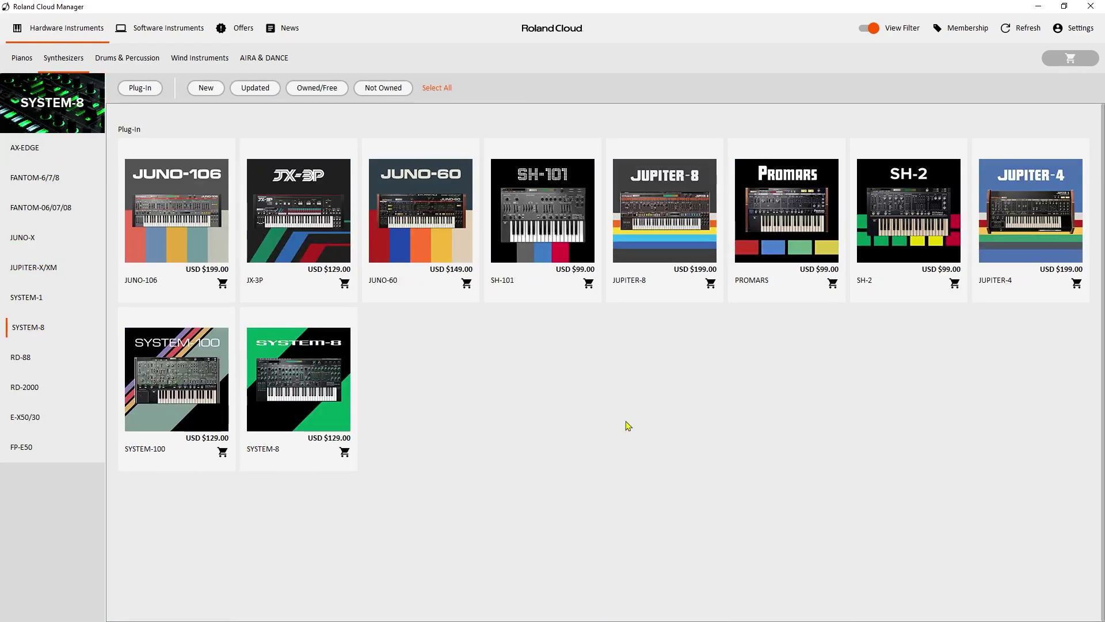
mouse_move(189, 193)
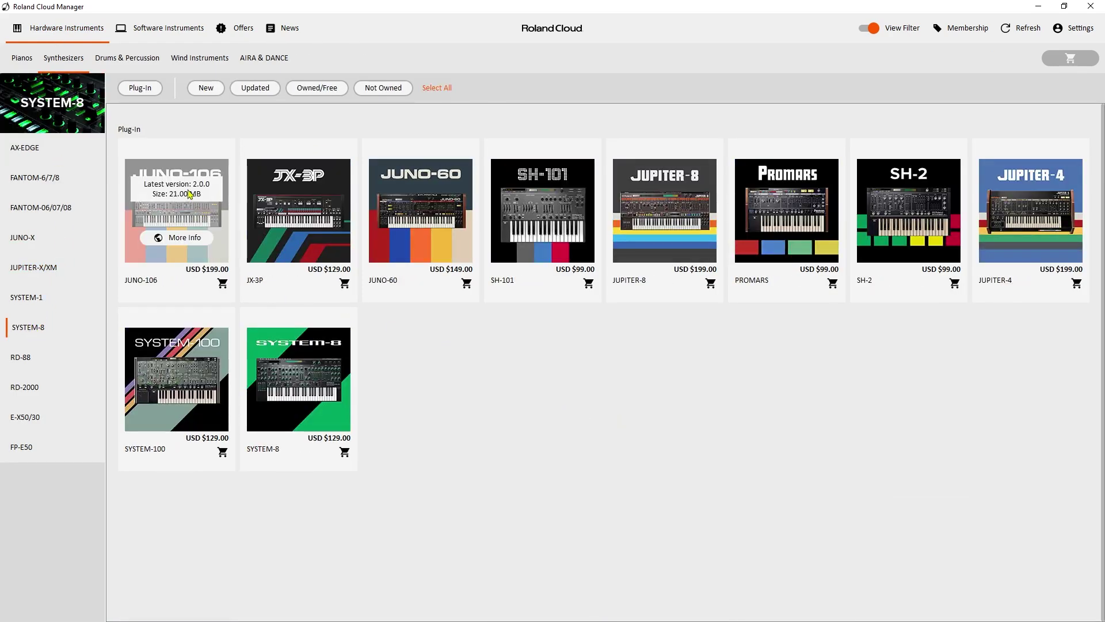
mouse_move(681, 203)
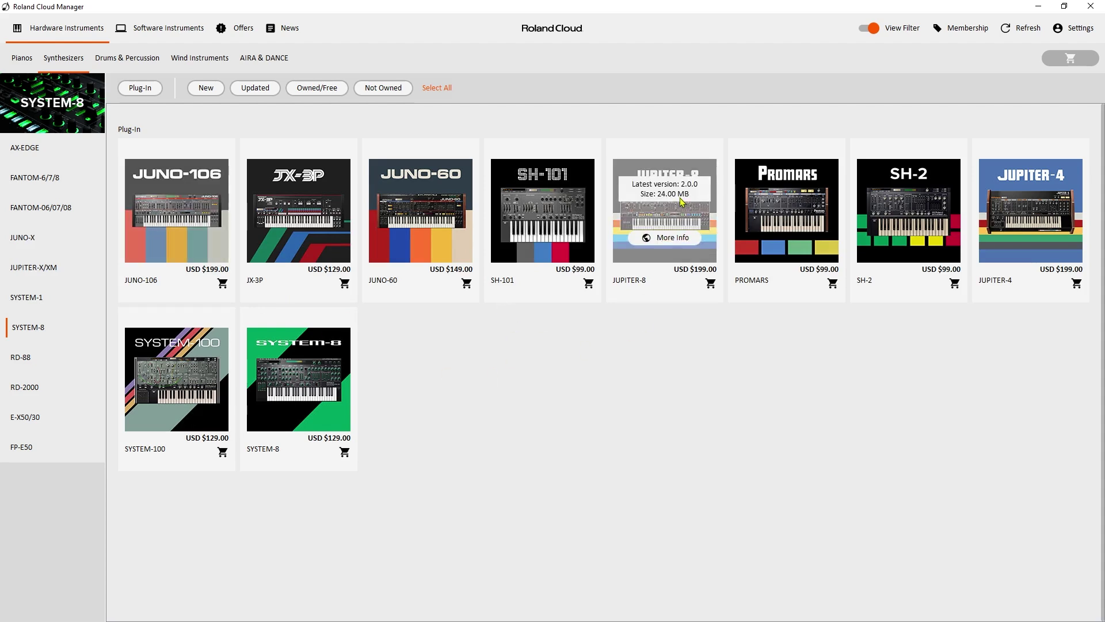
mouse_move(1067, 190)
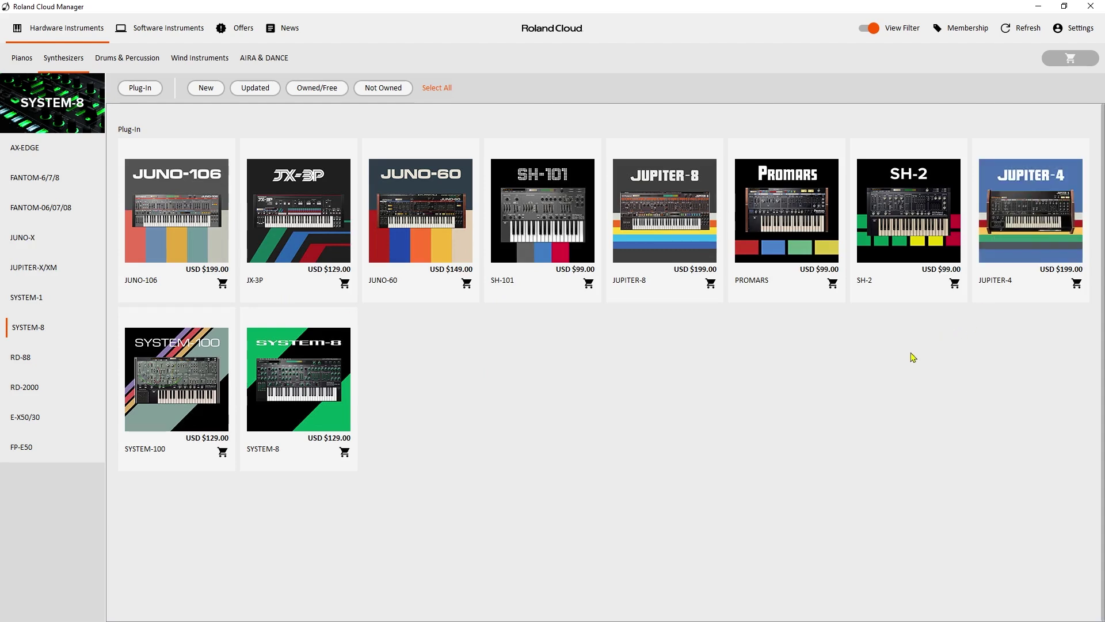
- Start the Ultimate membership free trial, accept the purchase confirmation, and return to the SYSTEM-8 list
mouse_move(428, 214)
click(972, 37)
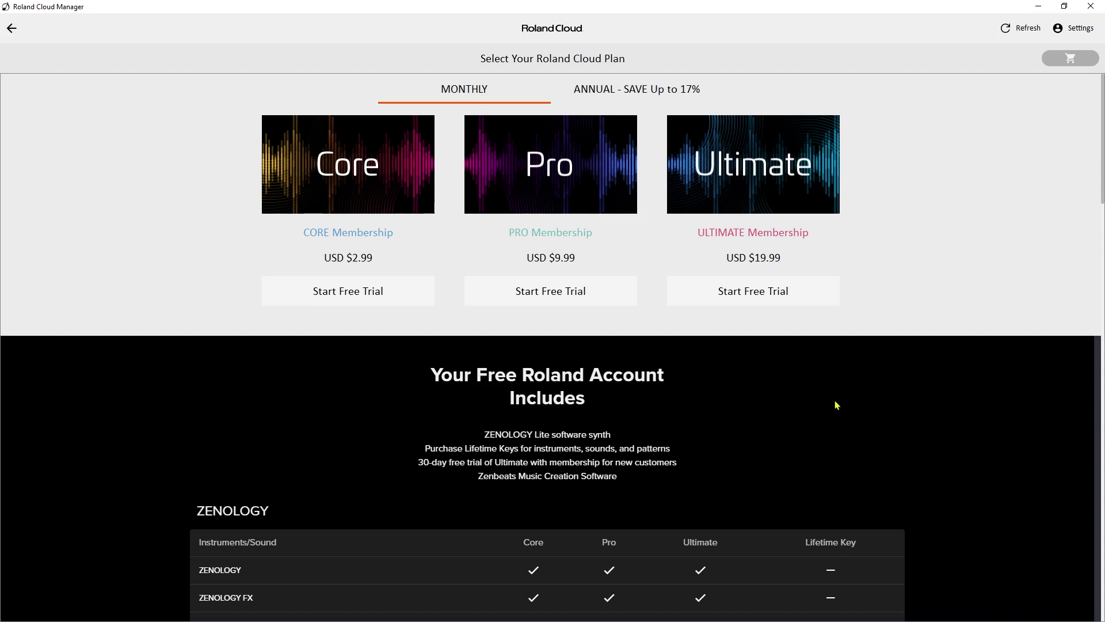
click(752, 295)
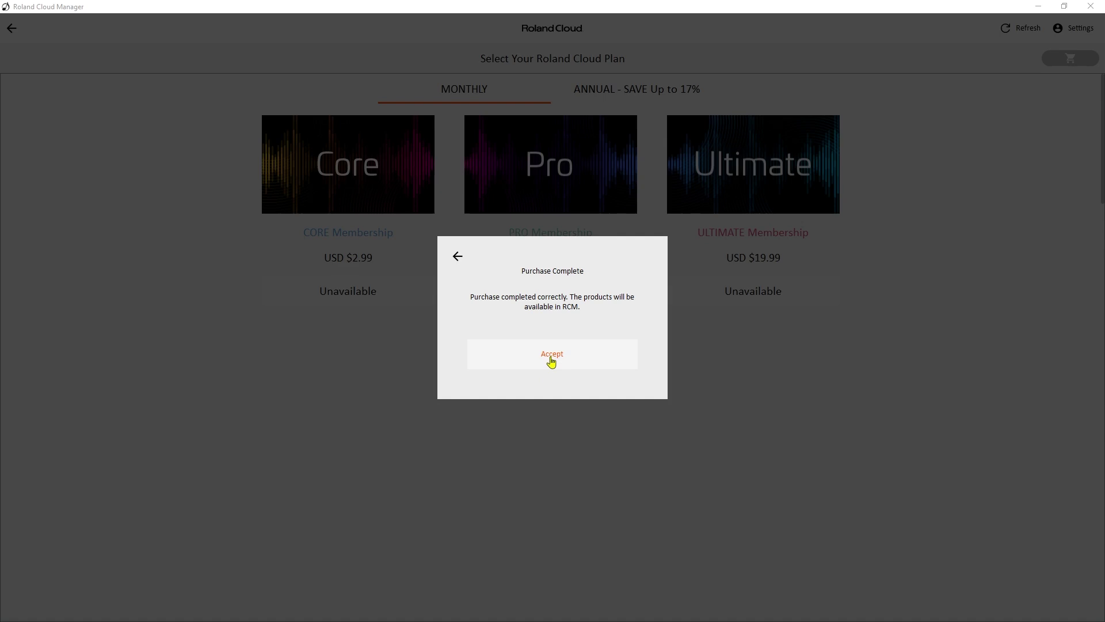
click(552, 360)
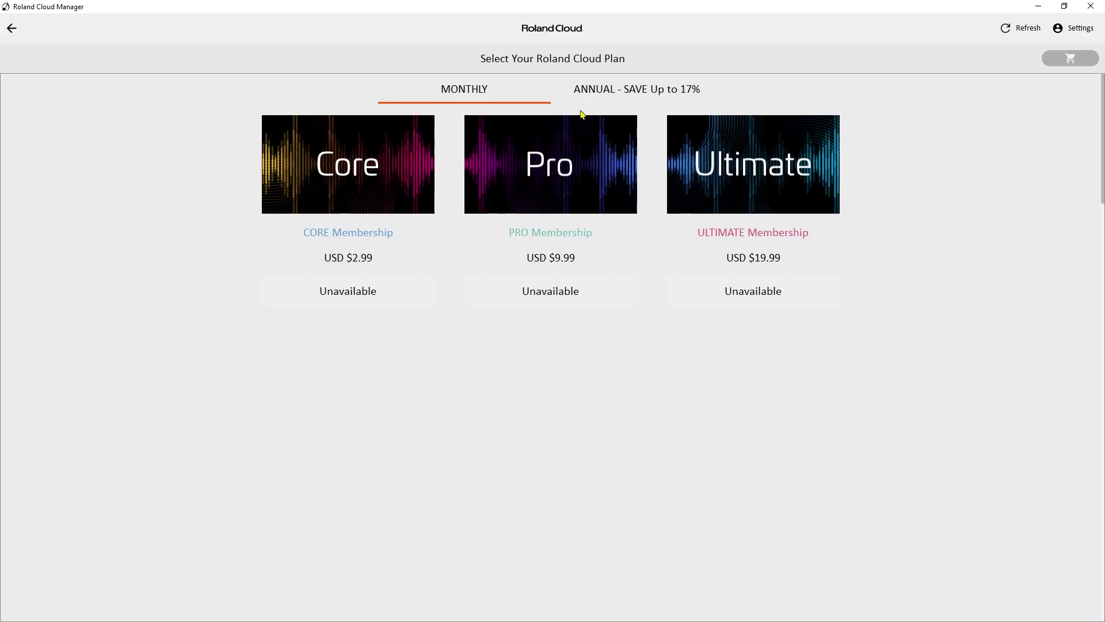
click(11, 31)
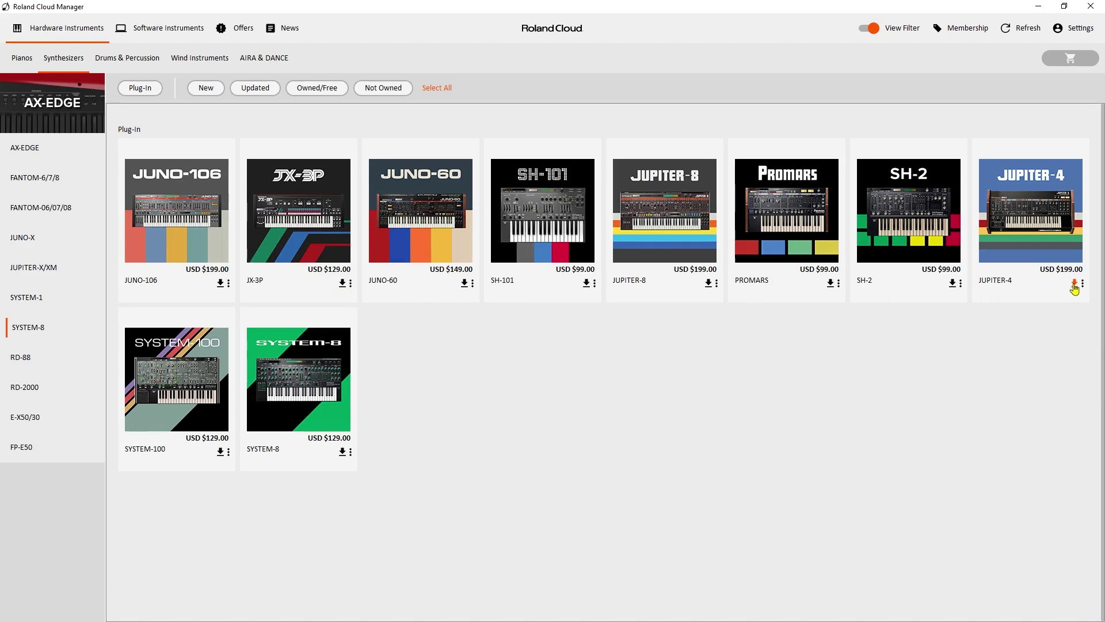
- Download the JUPITER-8 plug-out for the SYSTEM-8 and let it install
mouse_move(276, 248)
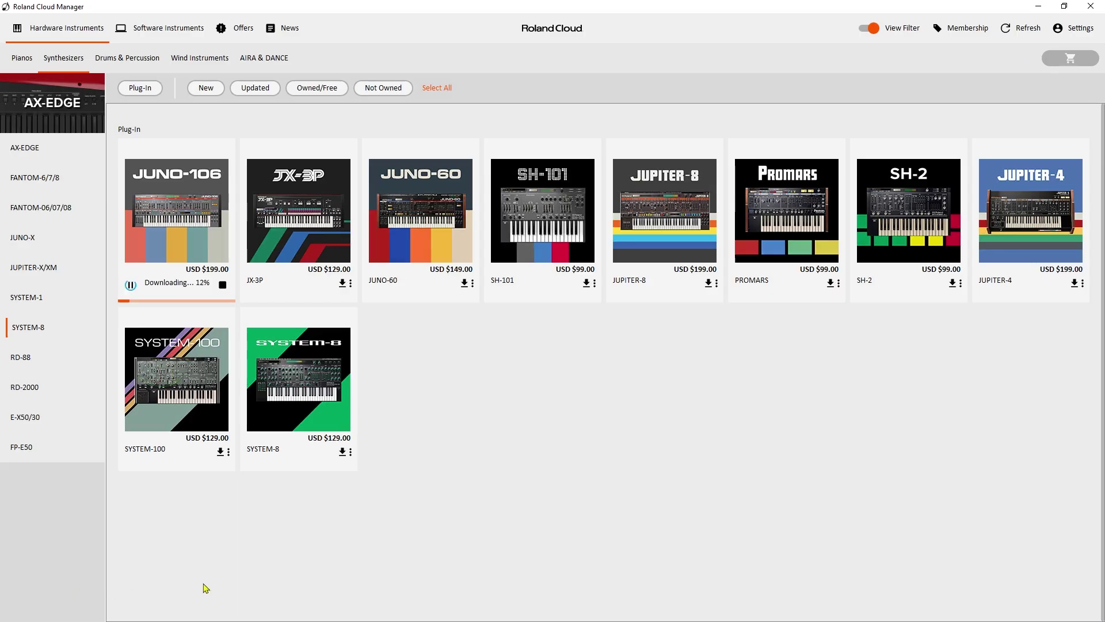
click(707, 284)
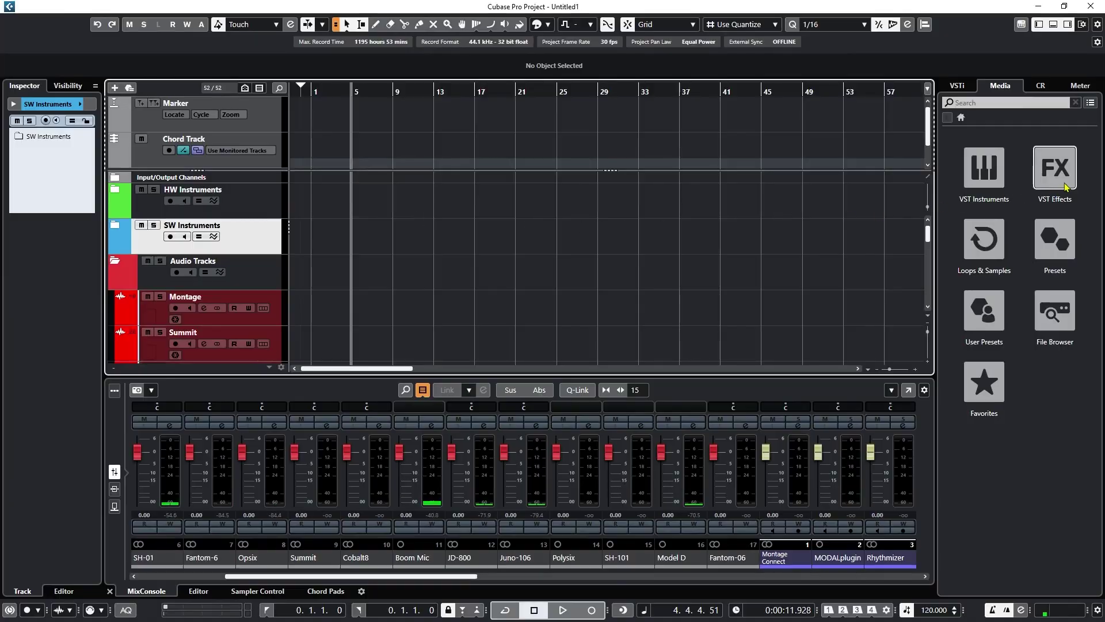
- Drag JUNO-106 from VST Instruments into the track list, creating track JUNO-106 01
click(982, 181)
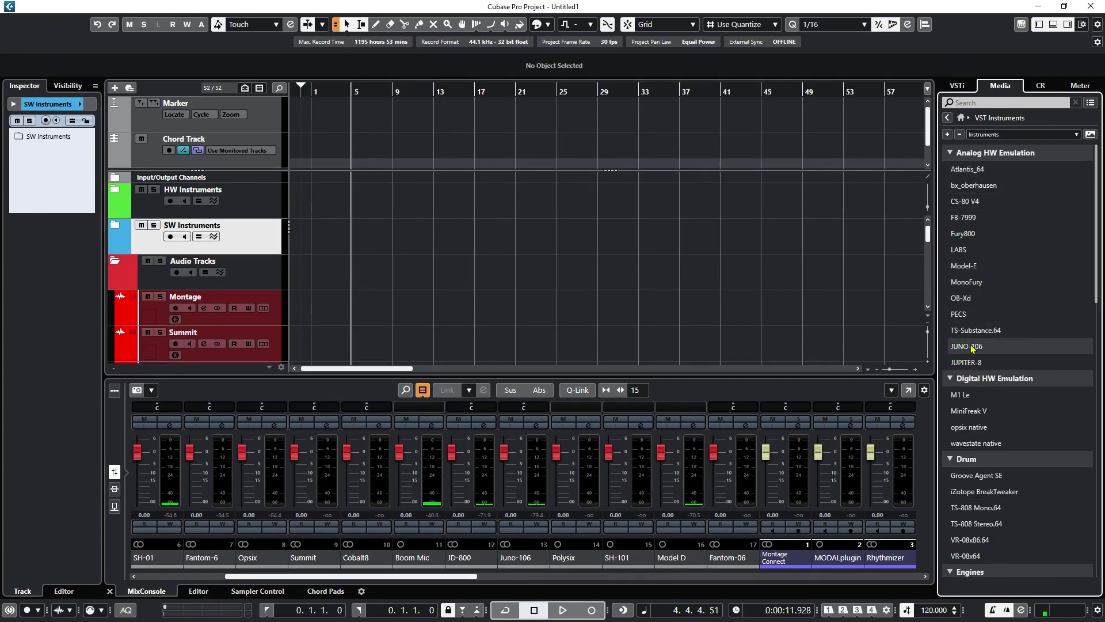
drag(968, 348, 237, 256)
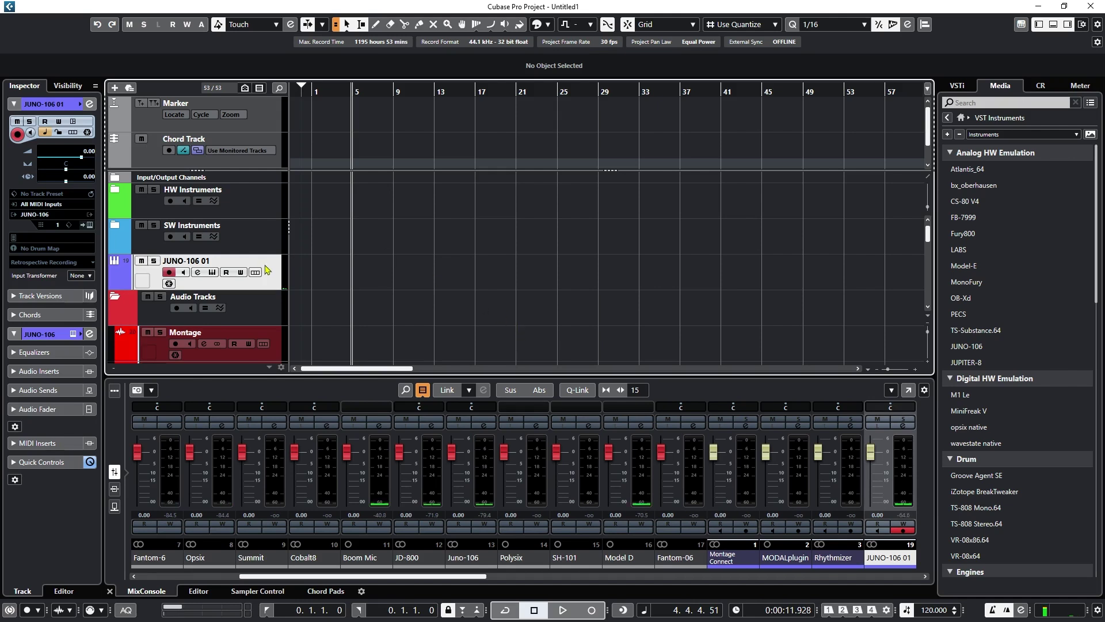
- Open the JUNO-106 editor window and reposition and enlarge it to fit the screen
click(213, 273)
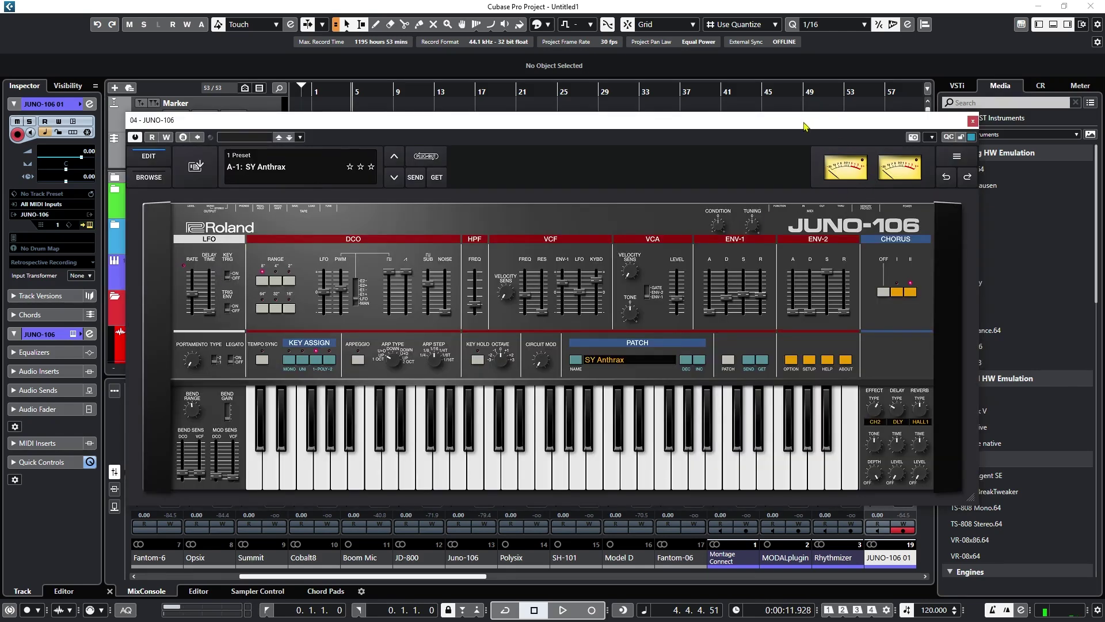
drag(805, 124, 792, 69)
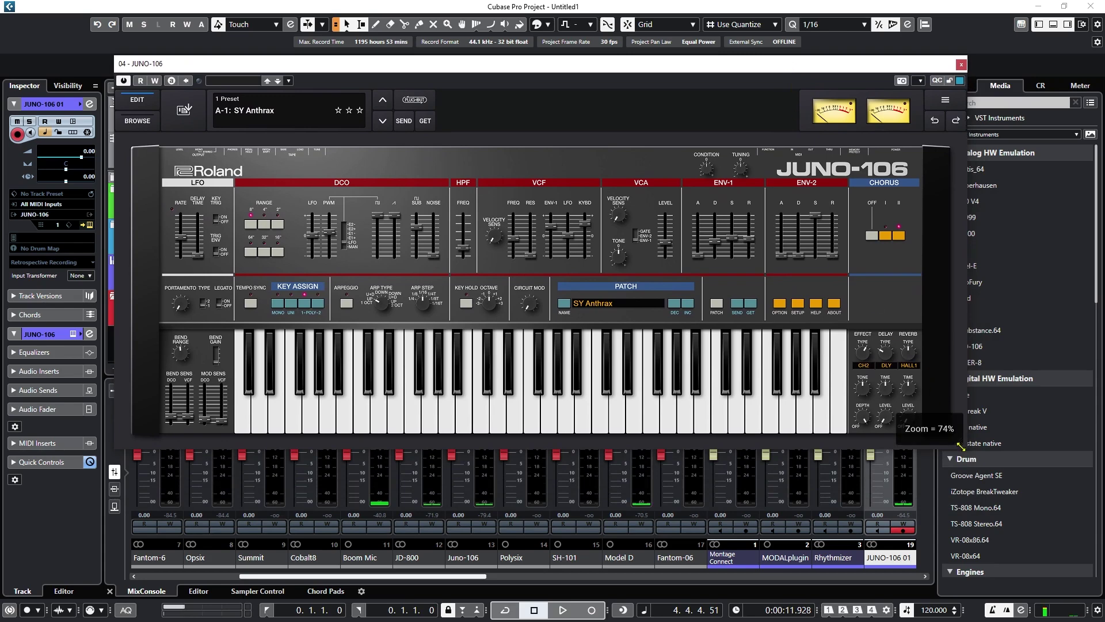
drag(960, 442, 1029, 548)
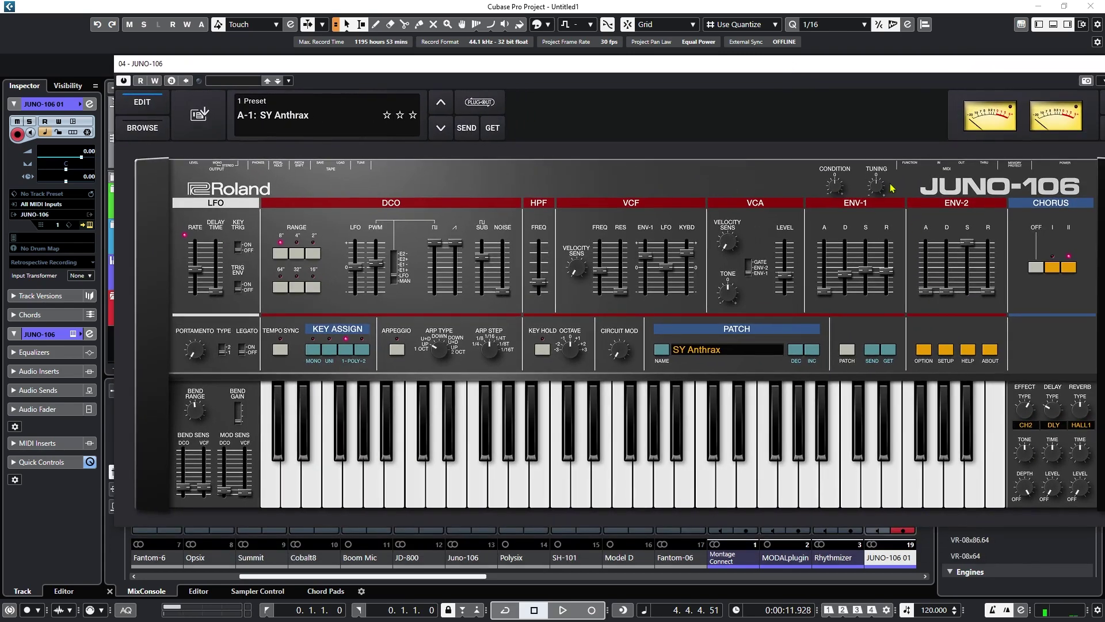
drag(846, 69, 751, 65)
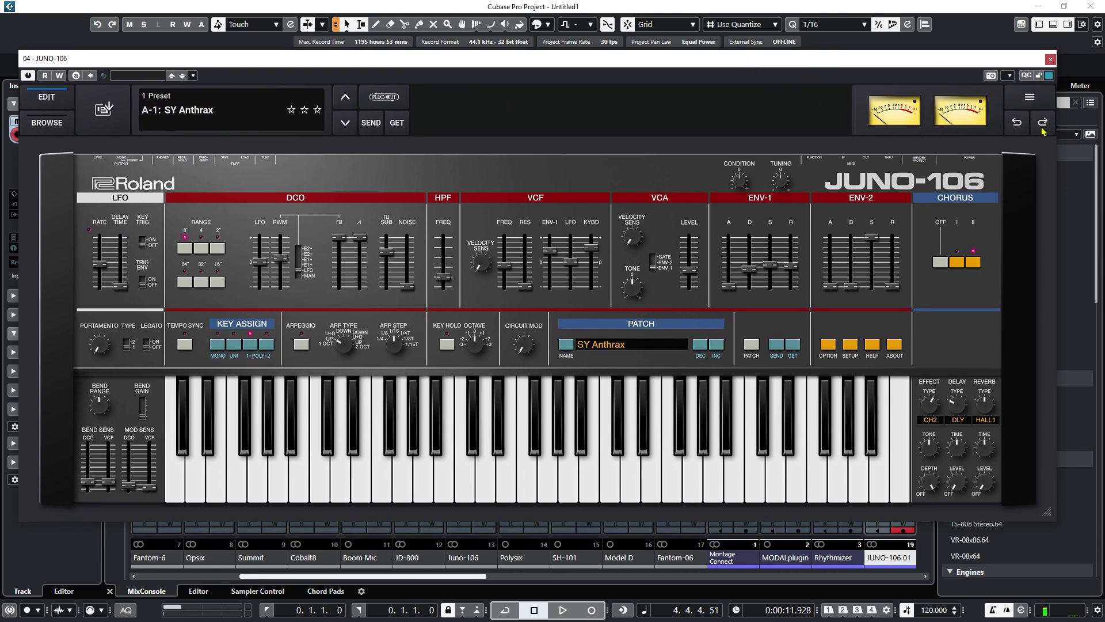
- Switch the JUNO-106 meter to Scope and play three notes to view the waveform
click(1030, 99)
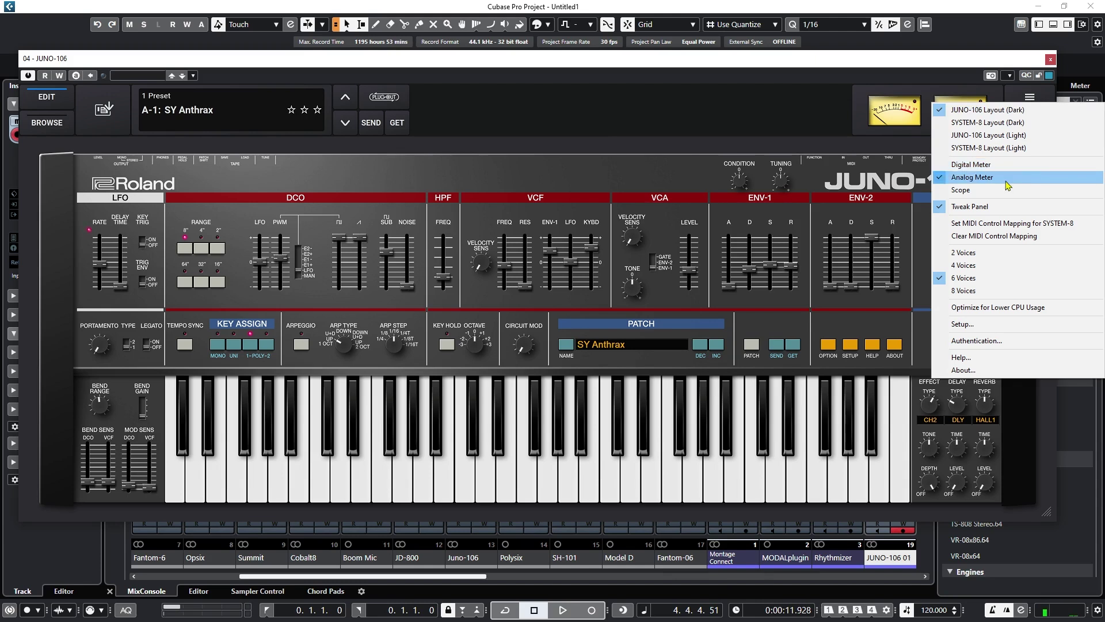
click(972, 188)
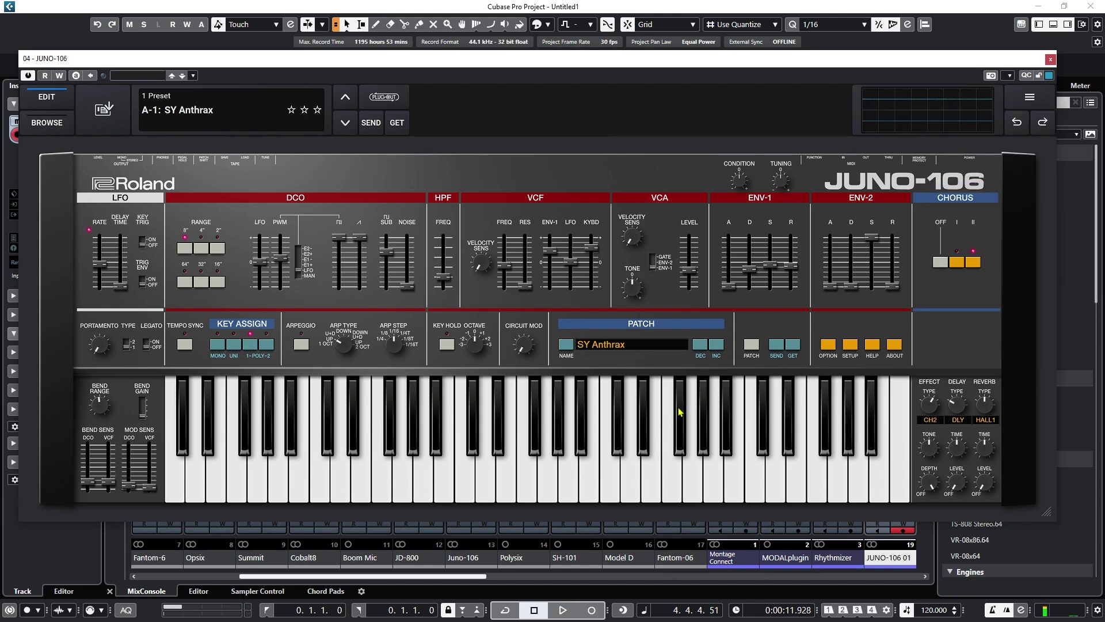
click(595, 467)
click(547, 466)
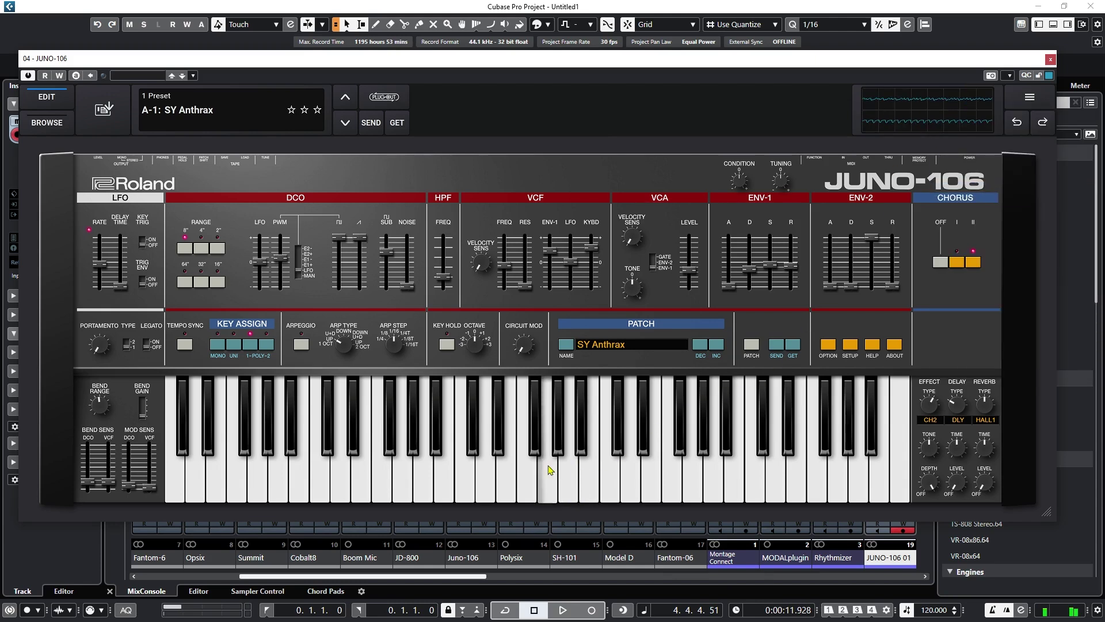
click(507, 469)
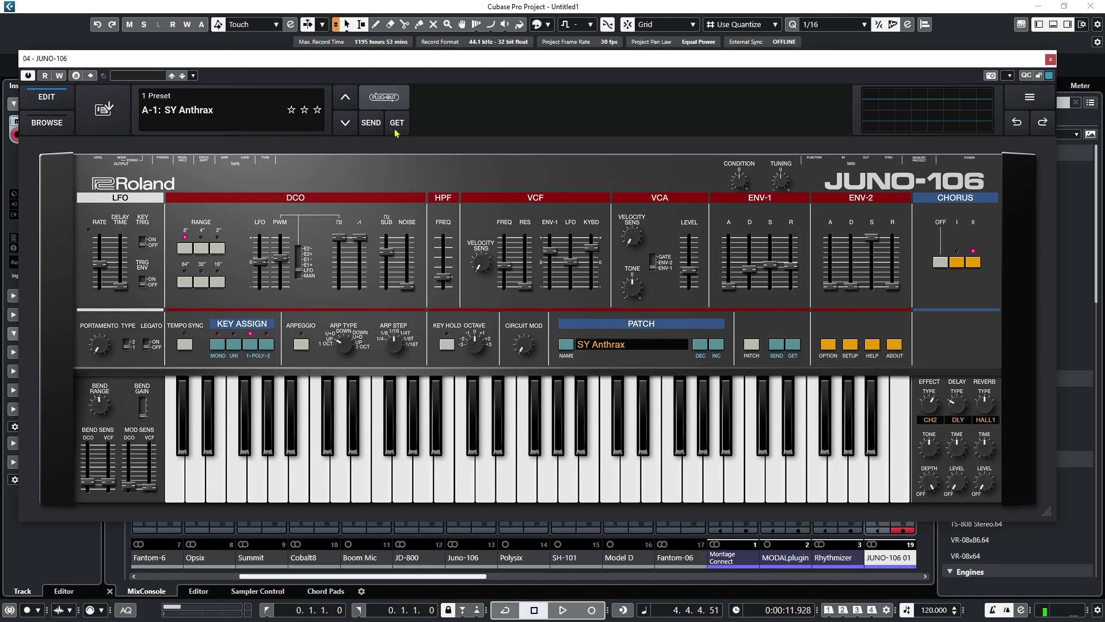
- Attempt the plug-out transfer, dismiss the not-connected warning, then close and reopen the JUNO-106 editor
click(381, 98)
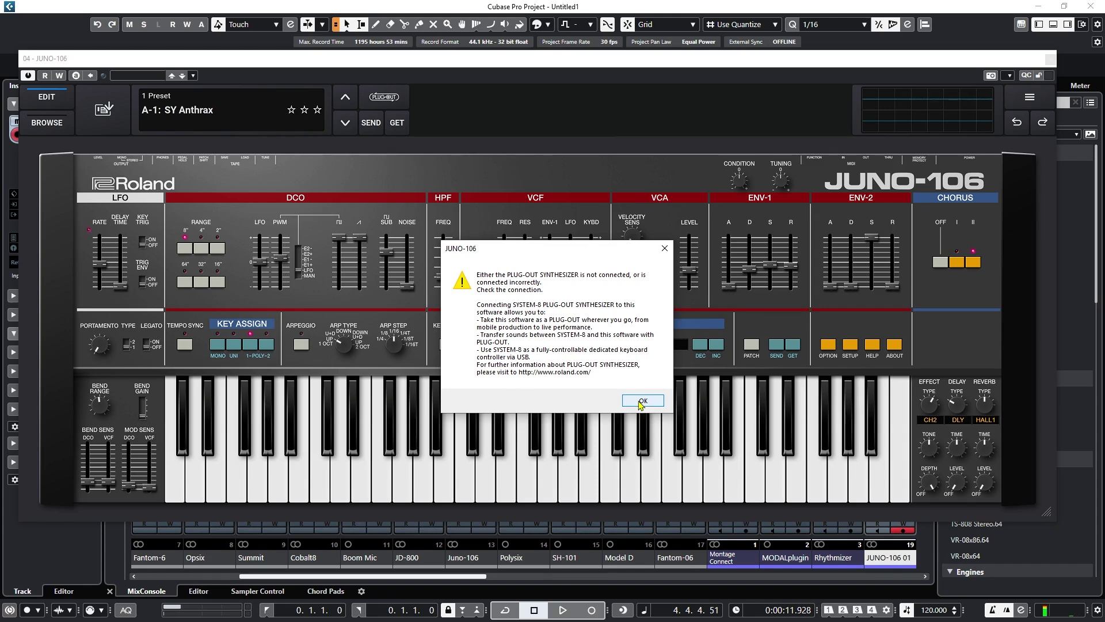
click(641, 402)
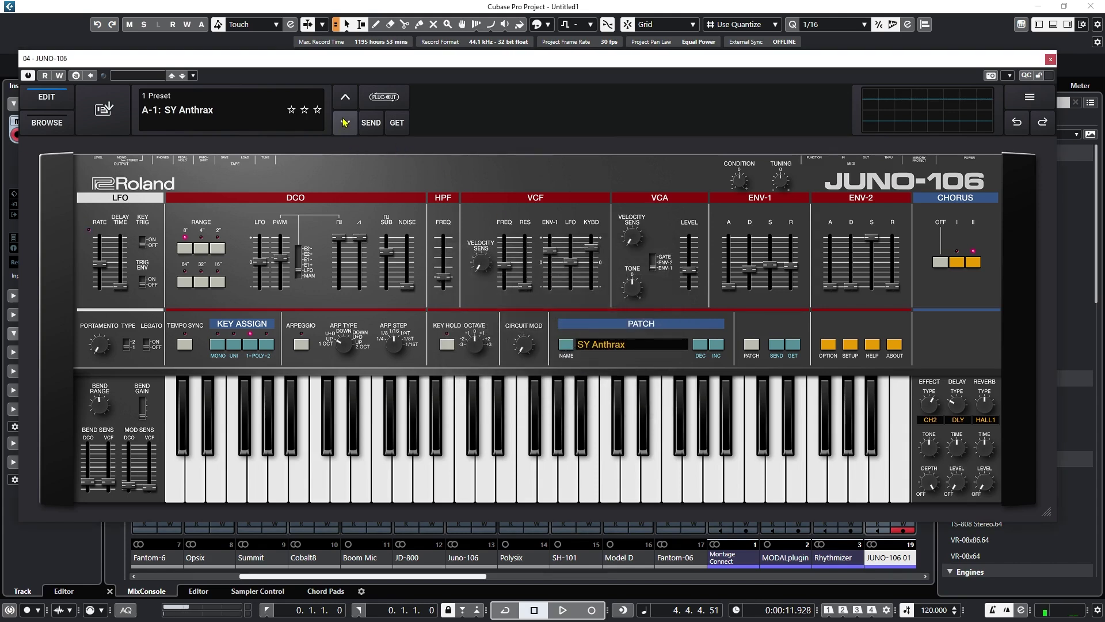
key(ctrl+w)
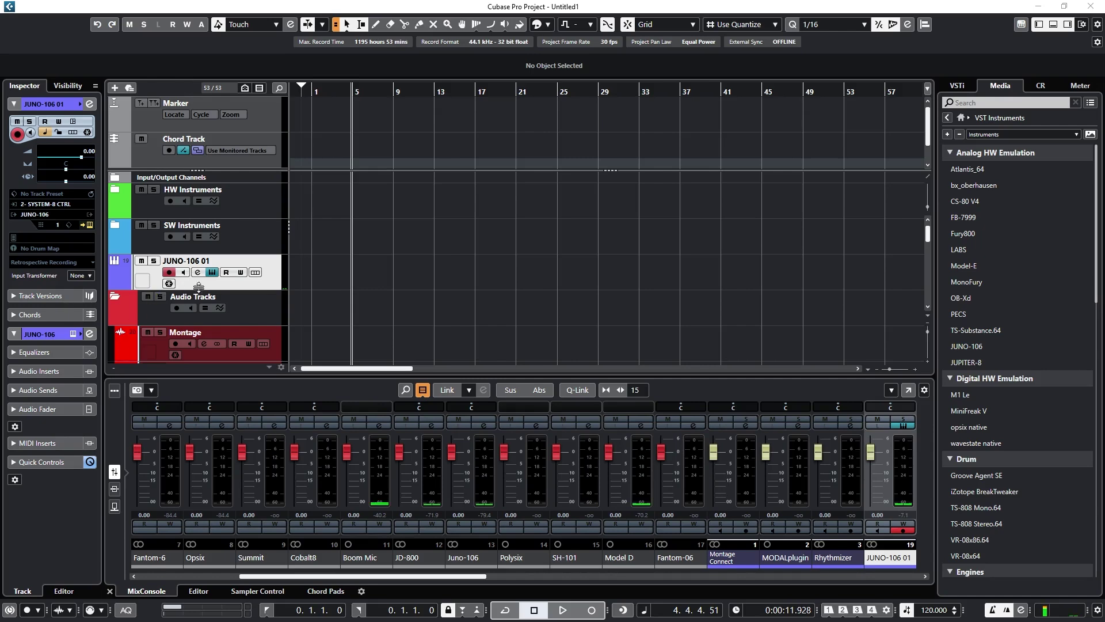
click(212, 272)
click(213, 272)
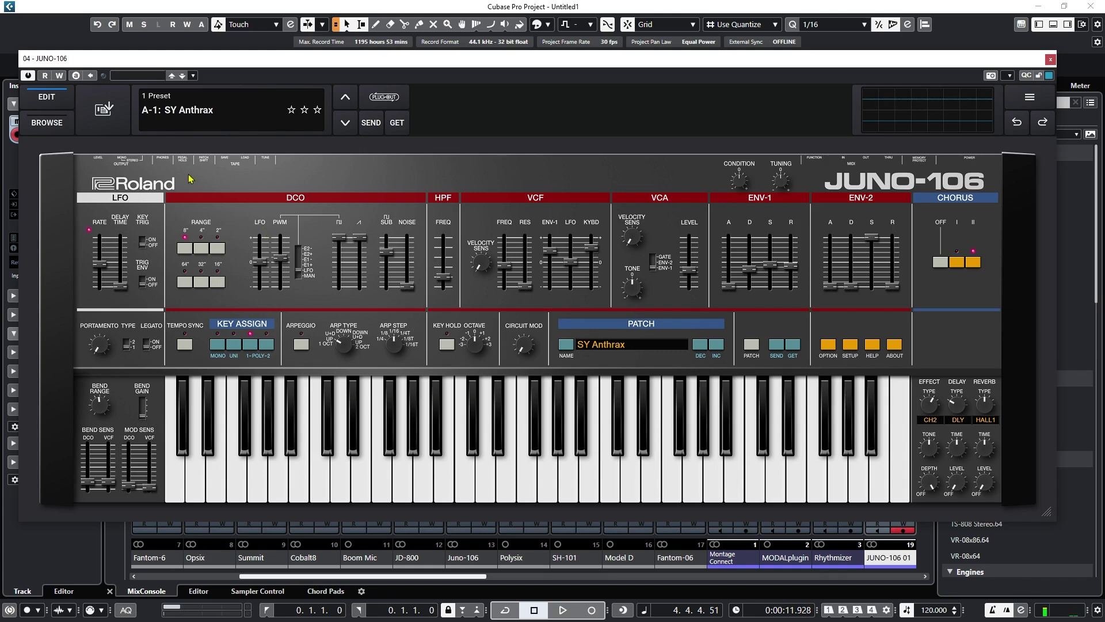
- In the JUNO-106 Setup, set MIDI CTRL Input and Output both to 2- SYSTEM-8 CTRL
click(1030, 99)
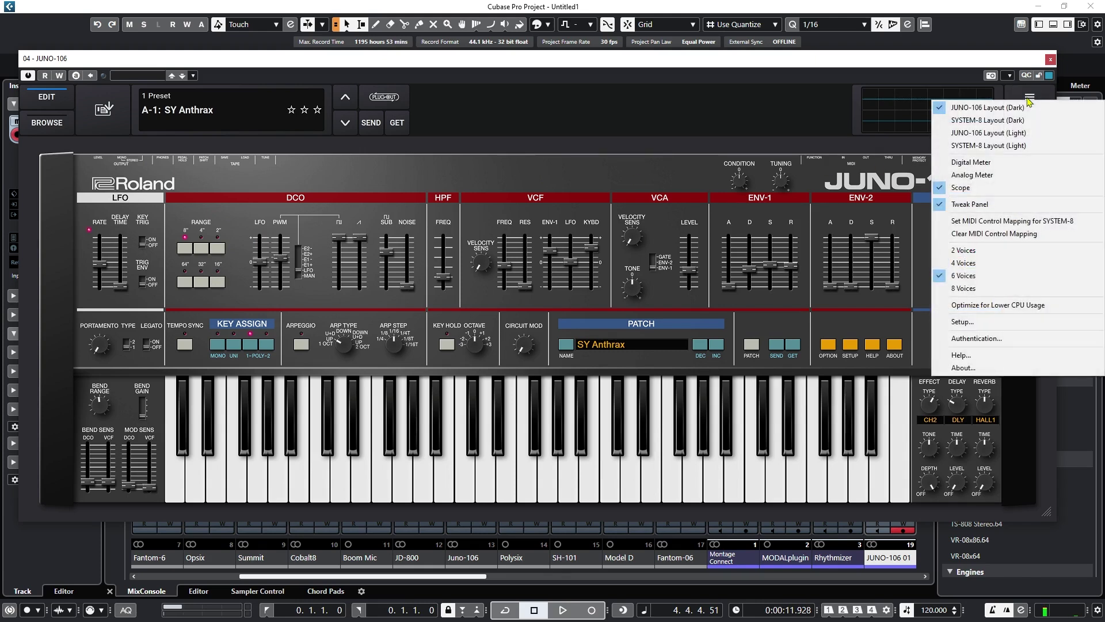
click(1025, 106)
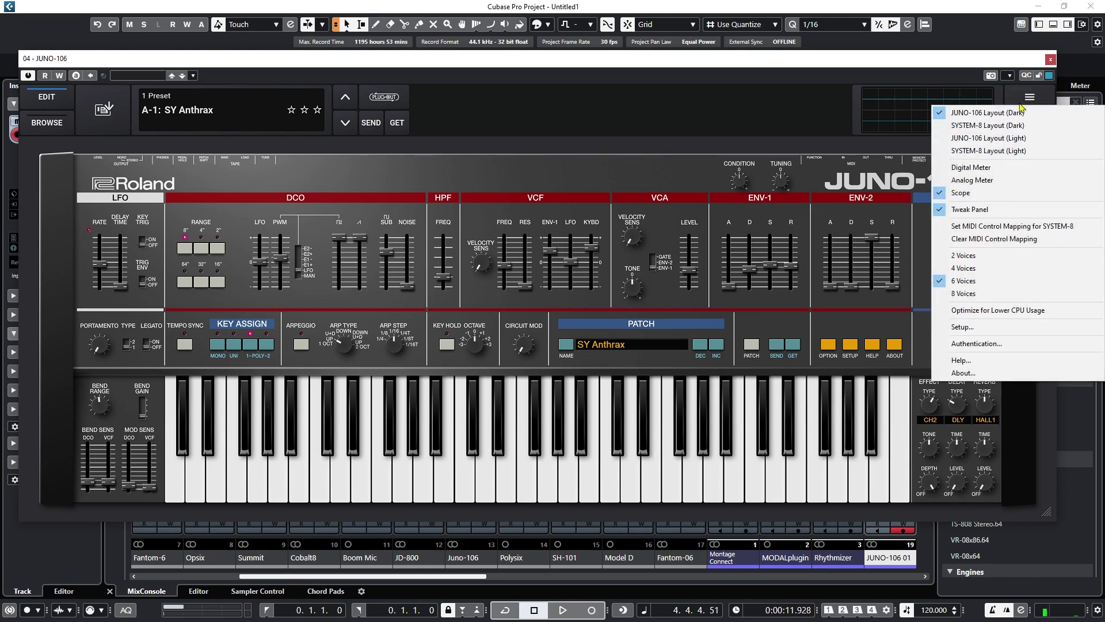
click(1003, 328)
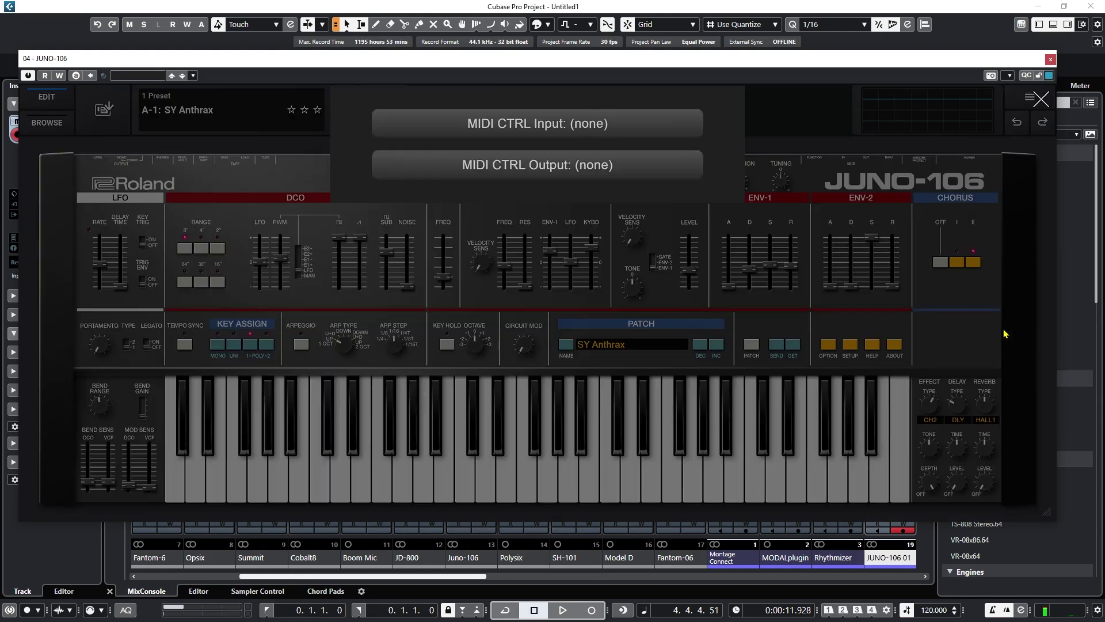
click(568, 131)
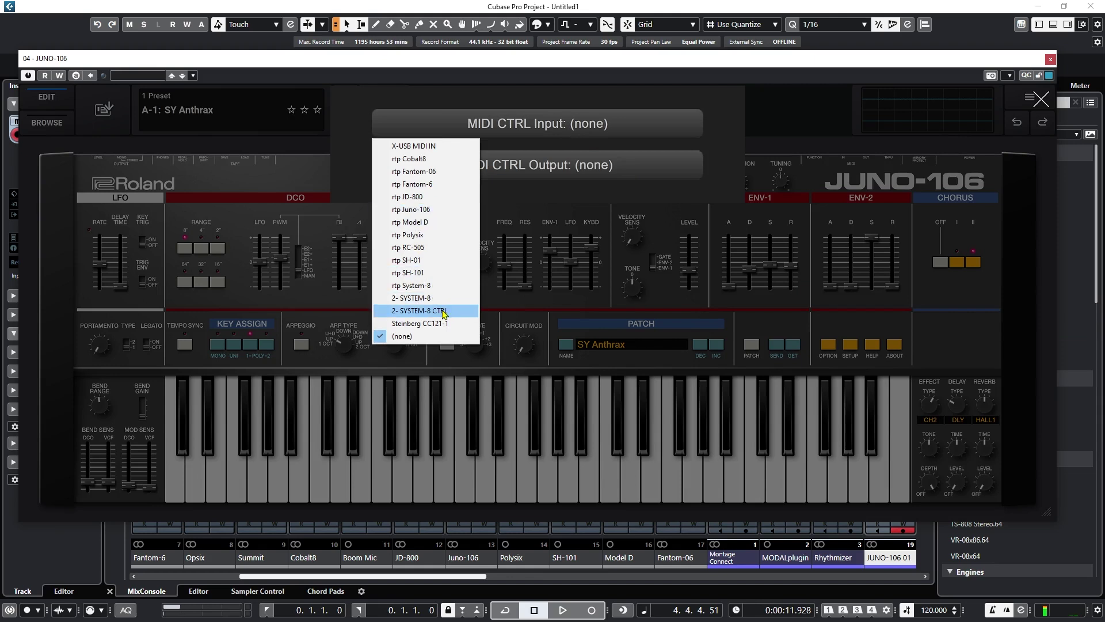
click(444, 311)
click(560, 173)
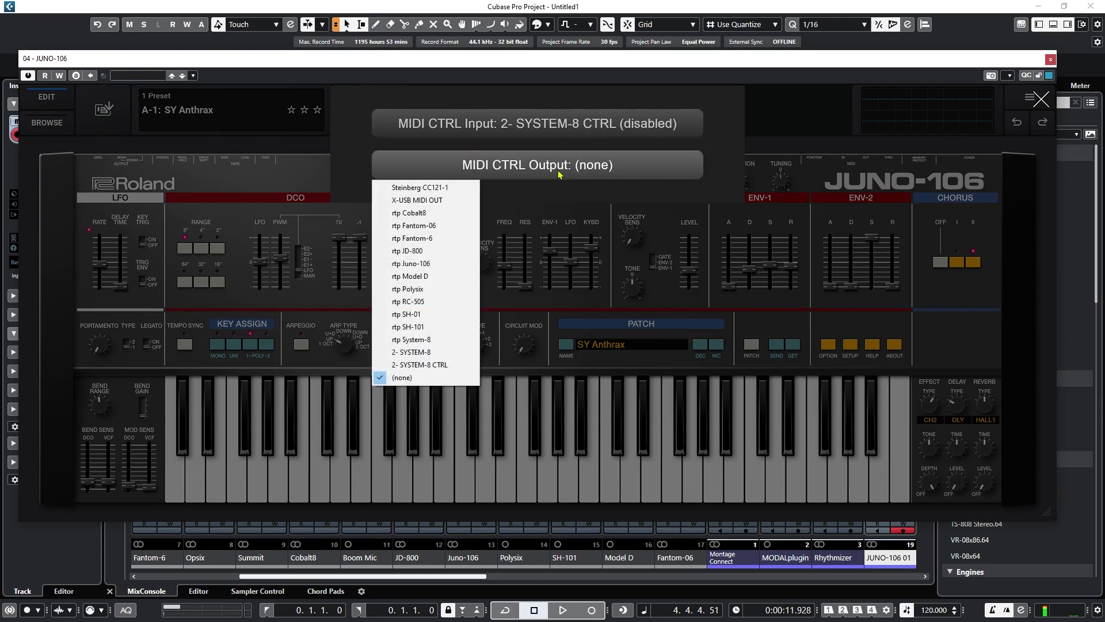
click(438, 366)
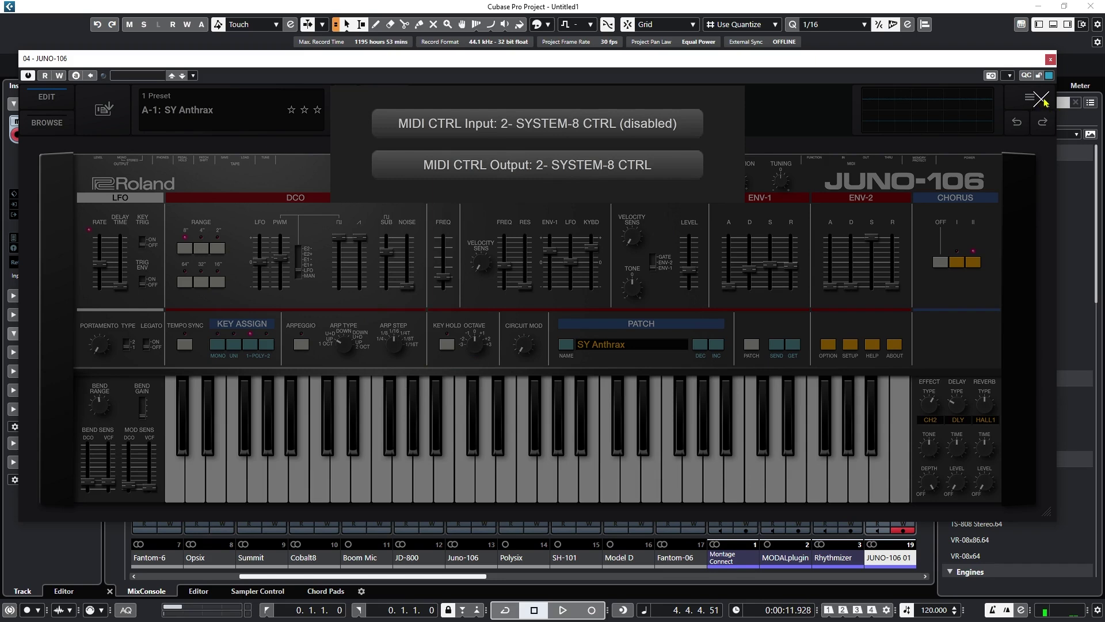
click(1022, 105)
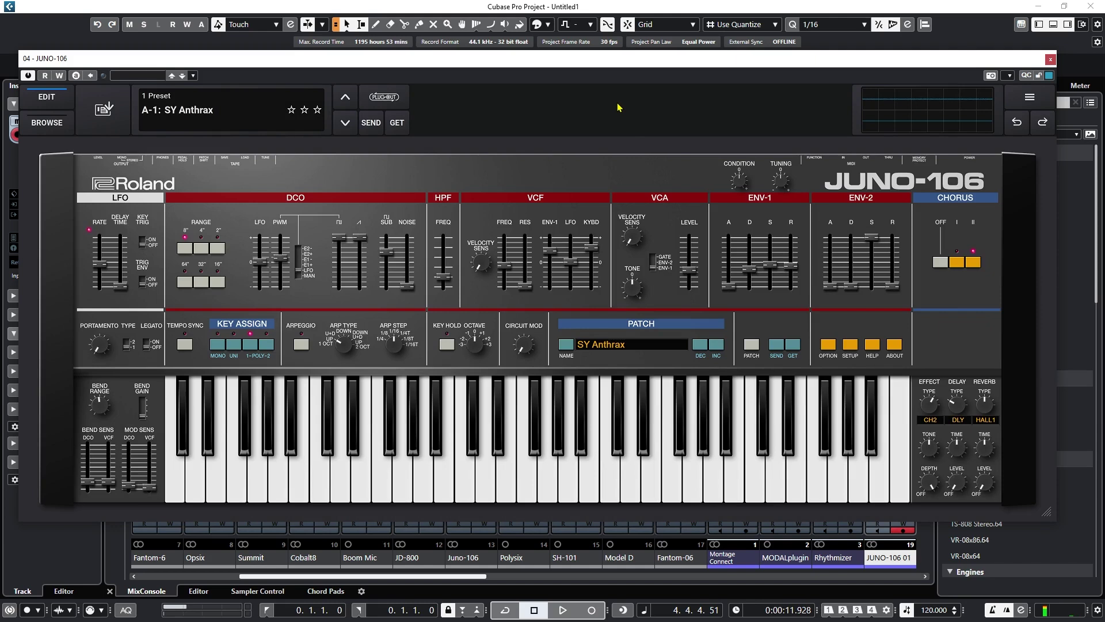
- Retry the plug-out transfer, reselect 2- SYSTEM-8 CTRL as MIDI CTRL Input, and close the JUNO-106 window
click(395, 104)
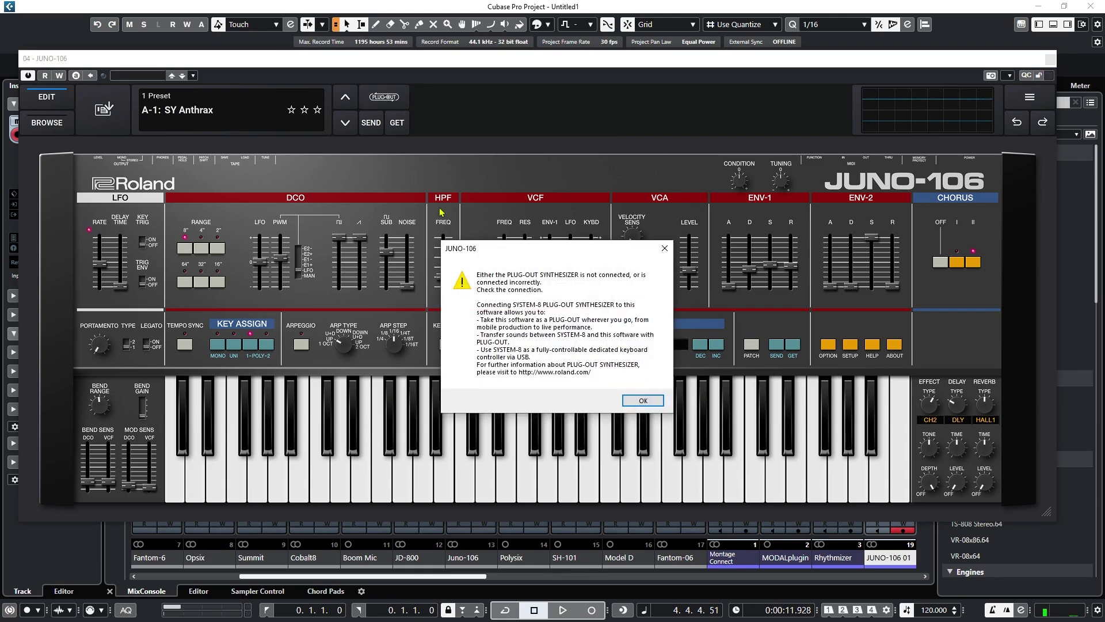
click(643, 401)
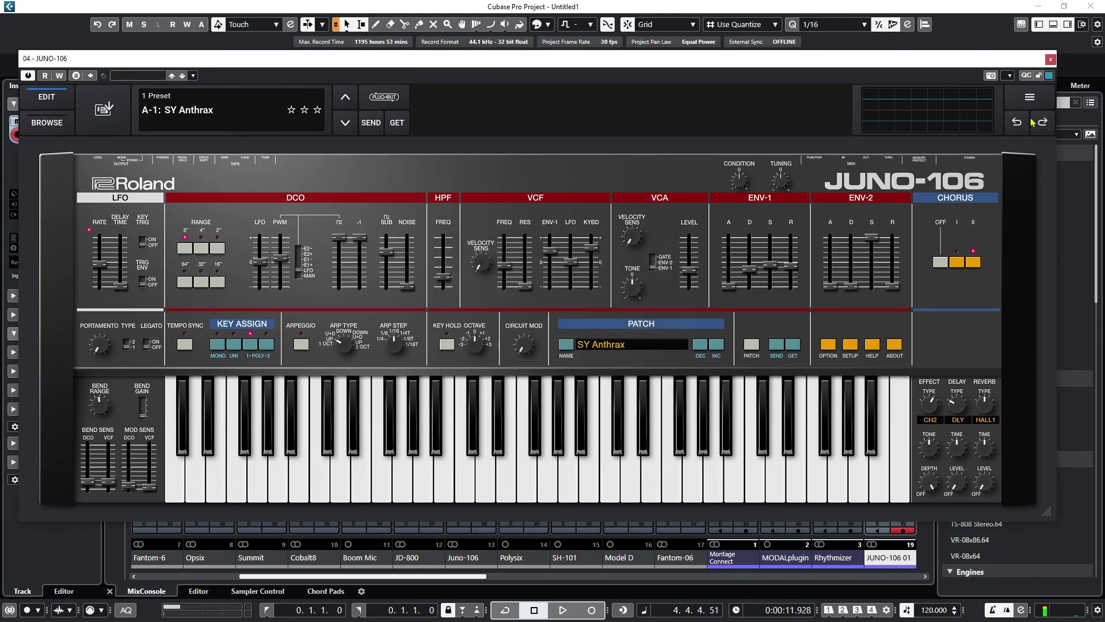
click(1030, 97)
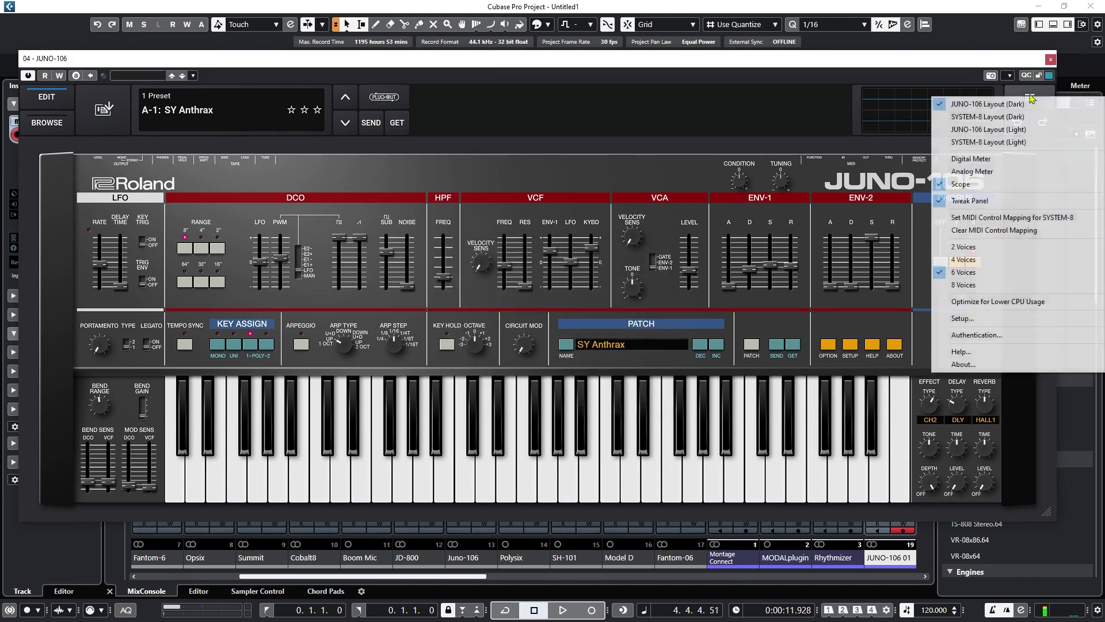
click(963, 319)
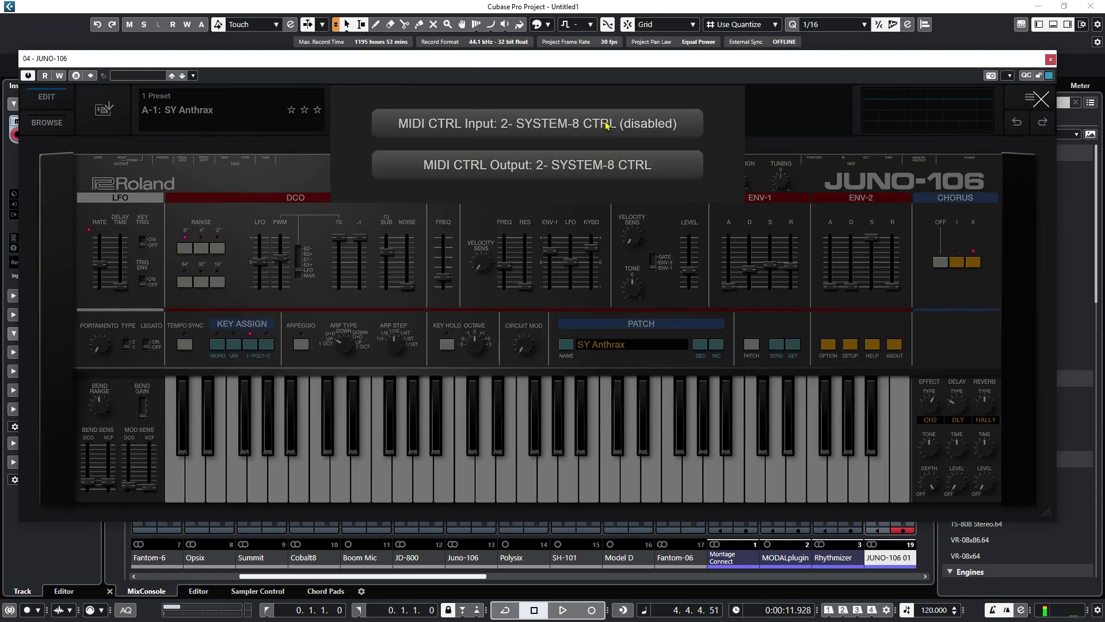
click(607, 126)
click(424, 337)
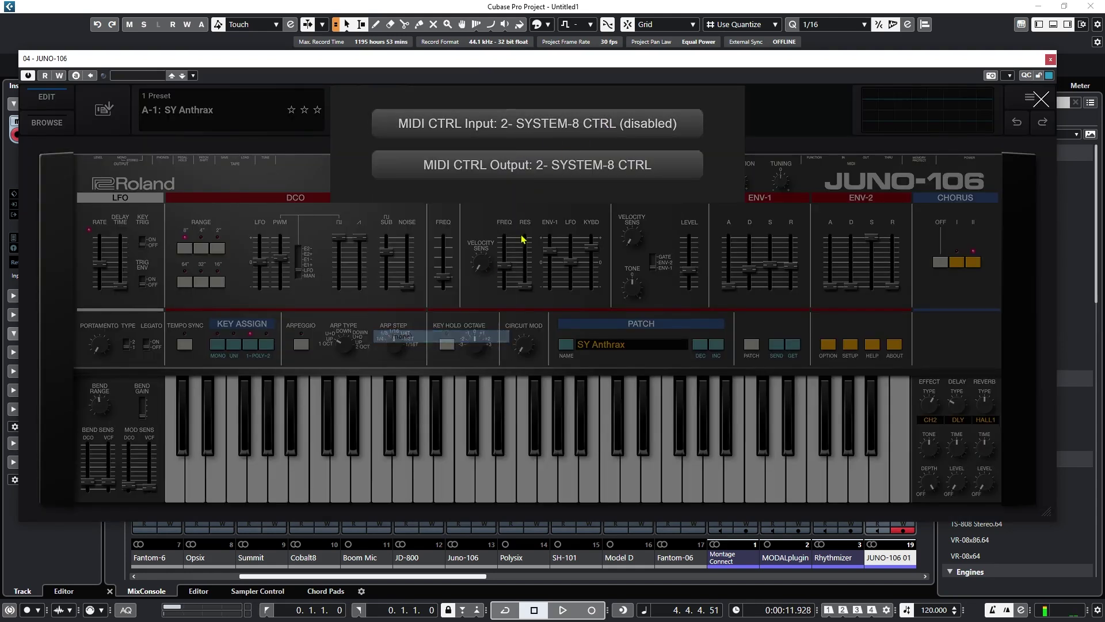
click(566, 127)
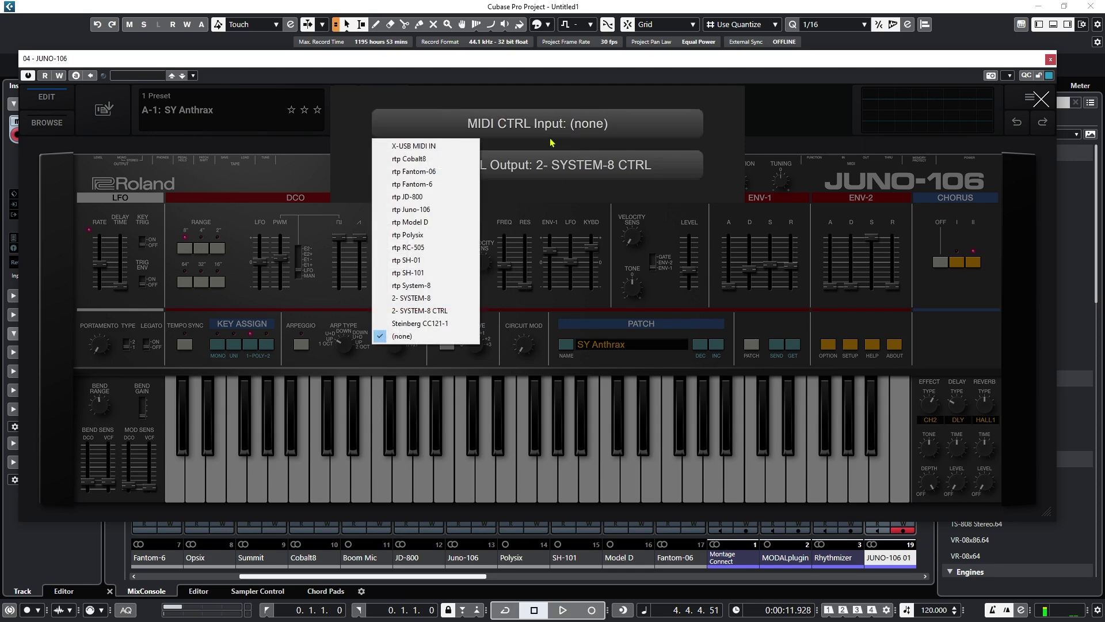
click(428, 310)
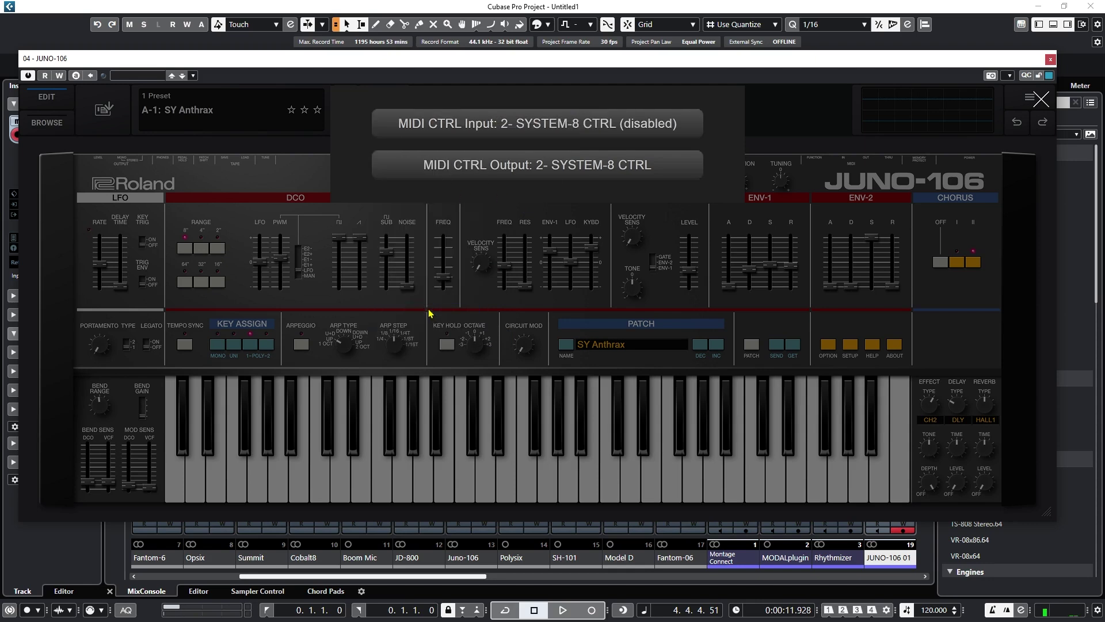
click(1051, 60)
click(1051, 60)
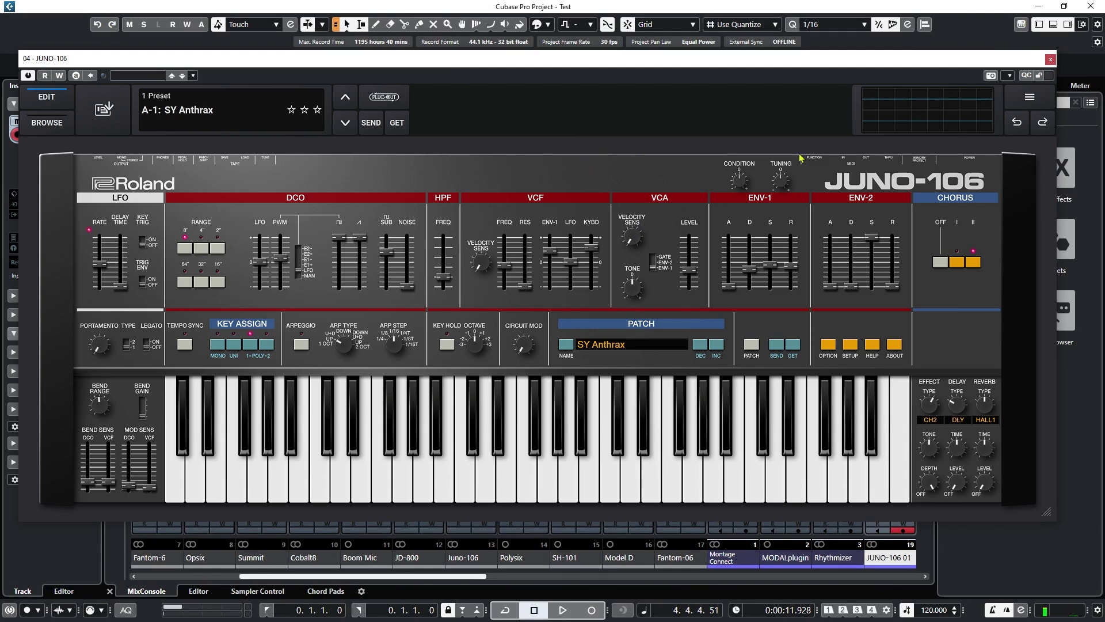
- Confirm in the JUNO-106 Setup that MIDI CTRL Input and Output both read 2- SYSTEM-8 CTRL
click(1036, 99)
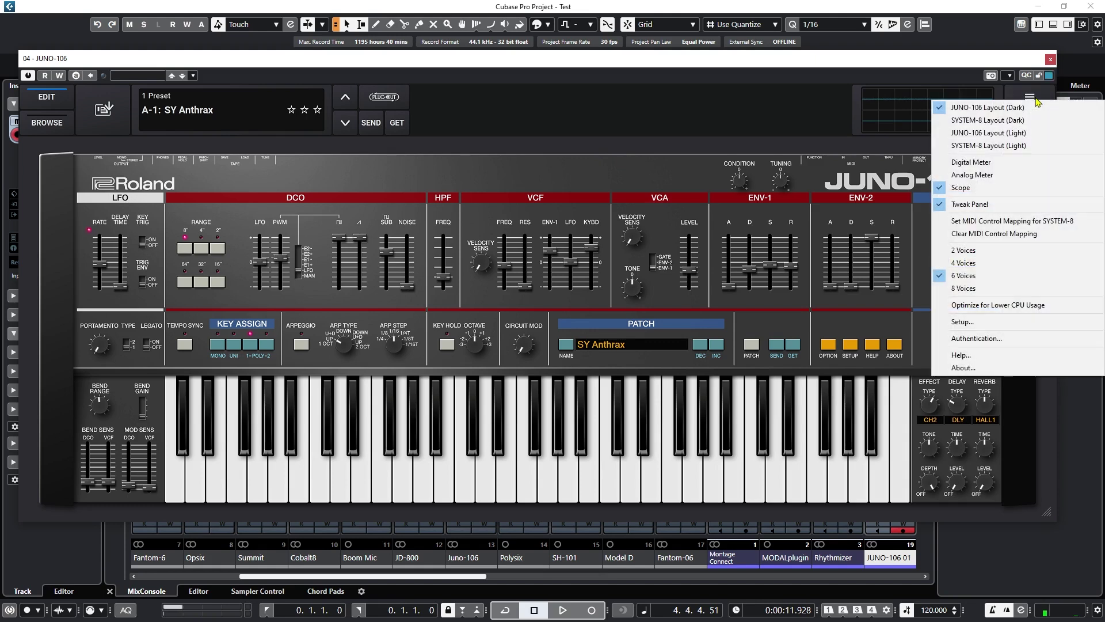
click(992, 323)
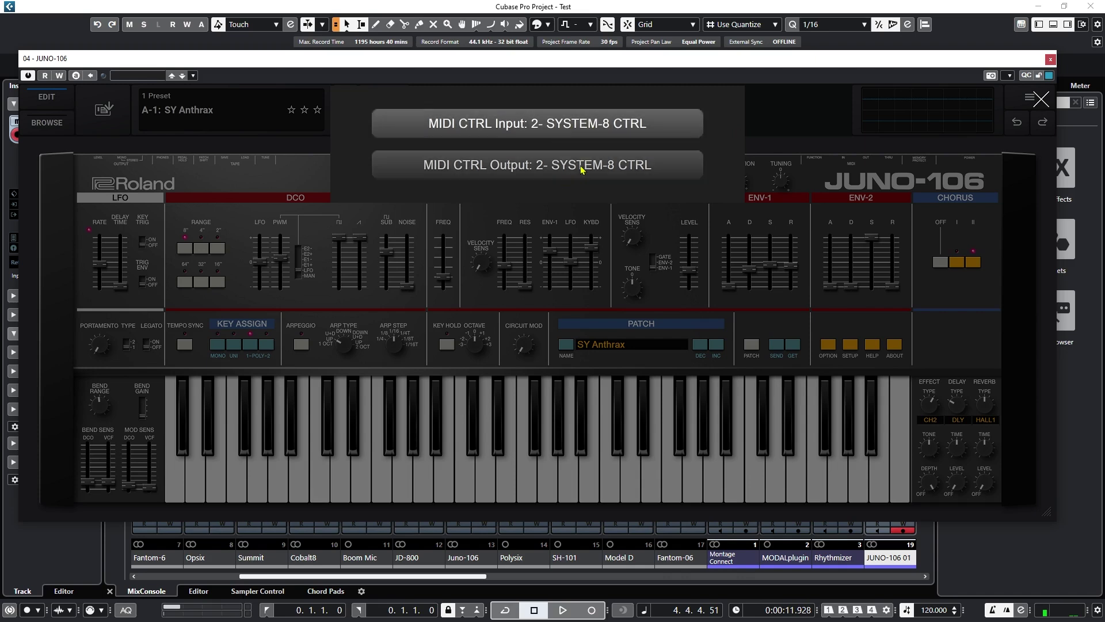
click(1042, 101)
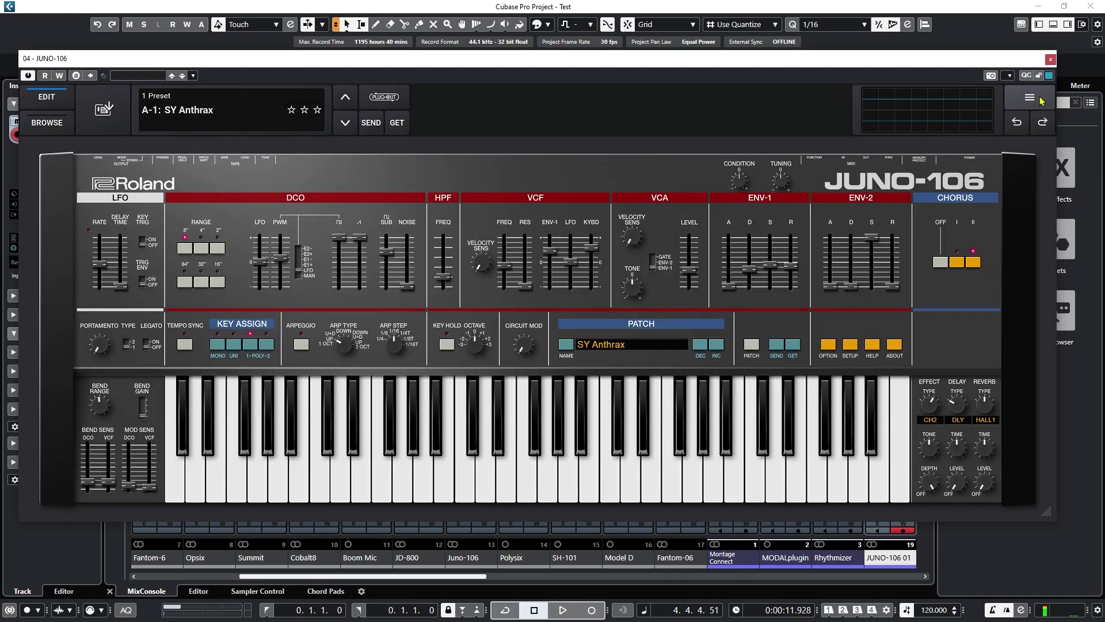
- Send PLUG-OUT 2: JUNO-106 to the SYSTEM-8 without patches 1-64, then check the plug-out versions
click(399, 102)
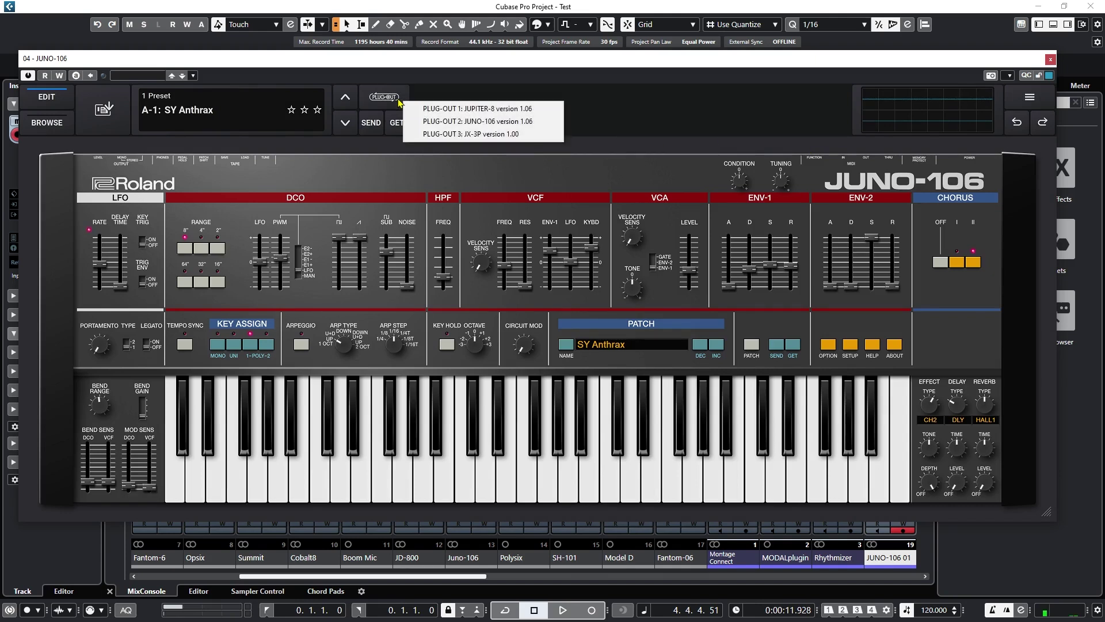
click(509, 121)
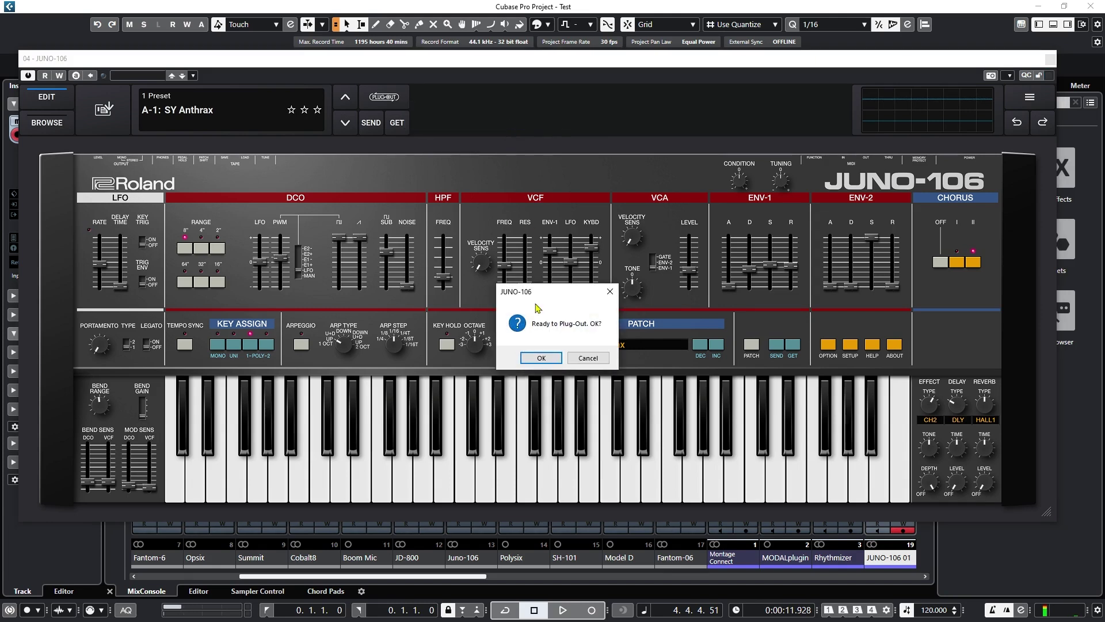
click(541, 358)
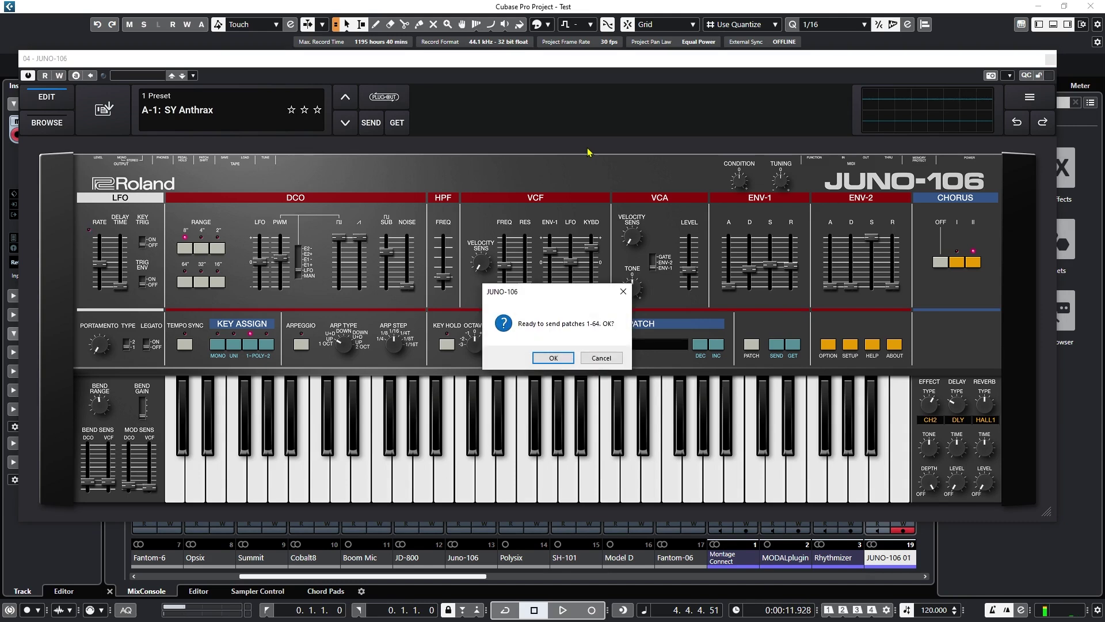
click(602, 358)
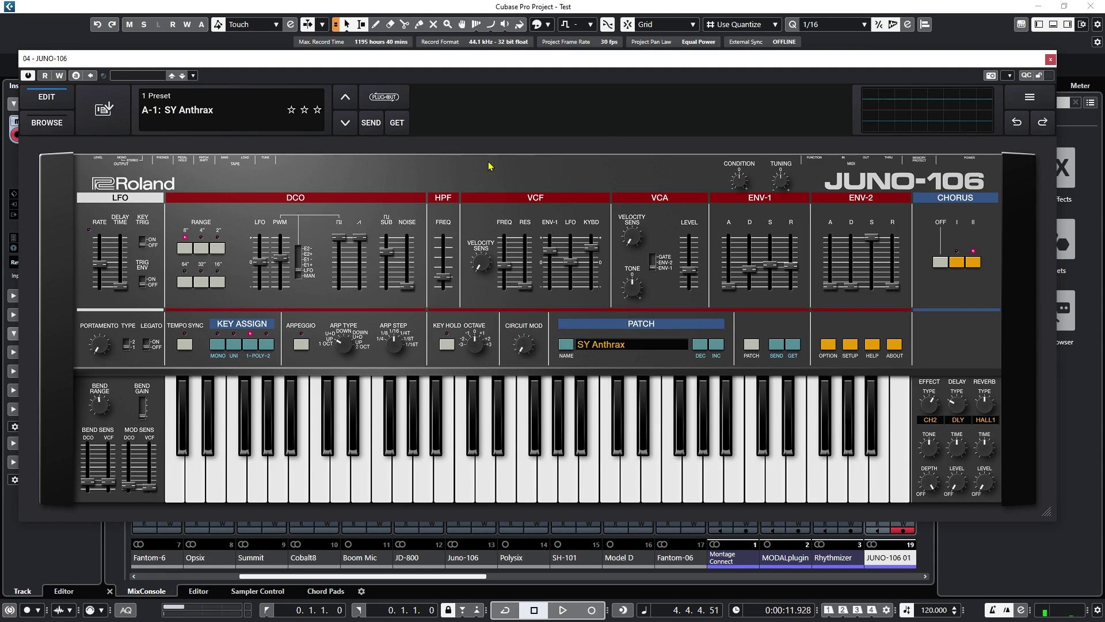
click(383, 100)
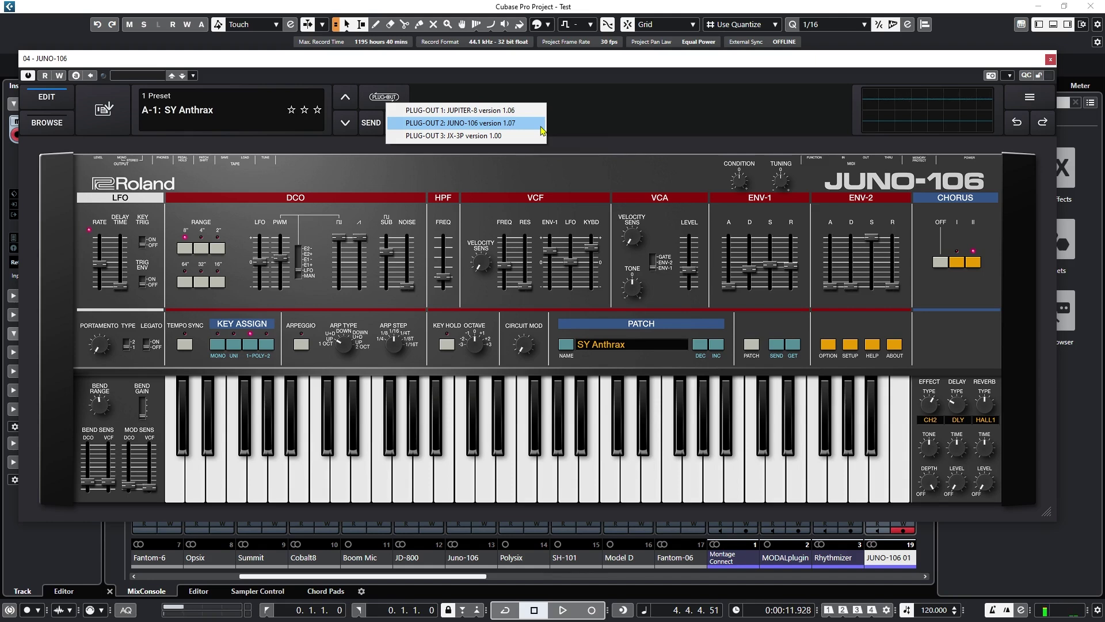
- Dismiss the plug-out version list and close the JUNO-106 instrument window
click(598, 146)
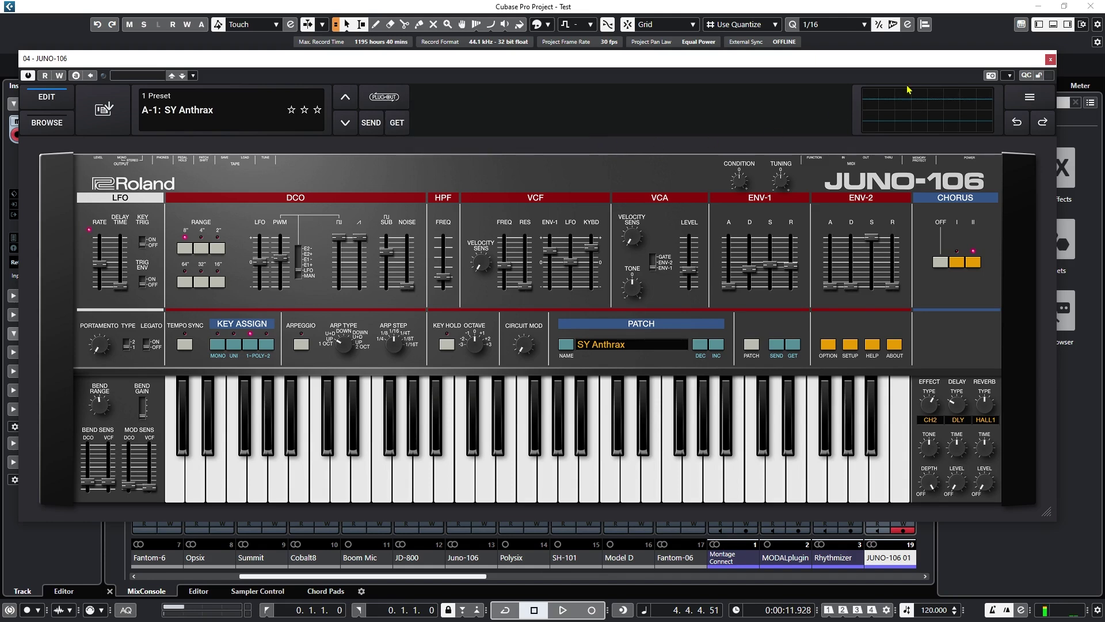
click(1051, 59)
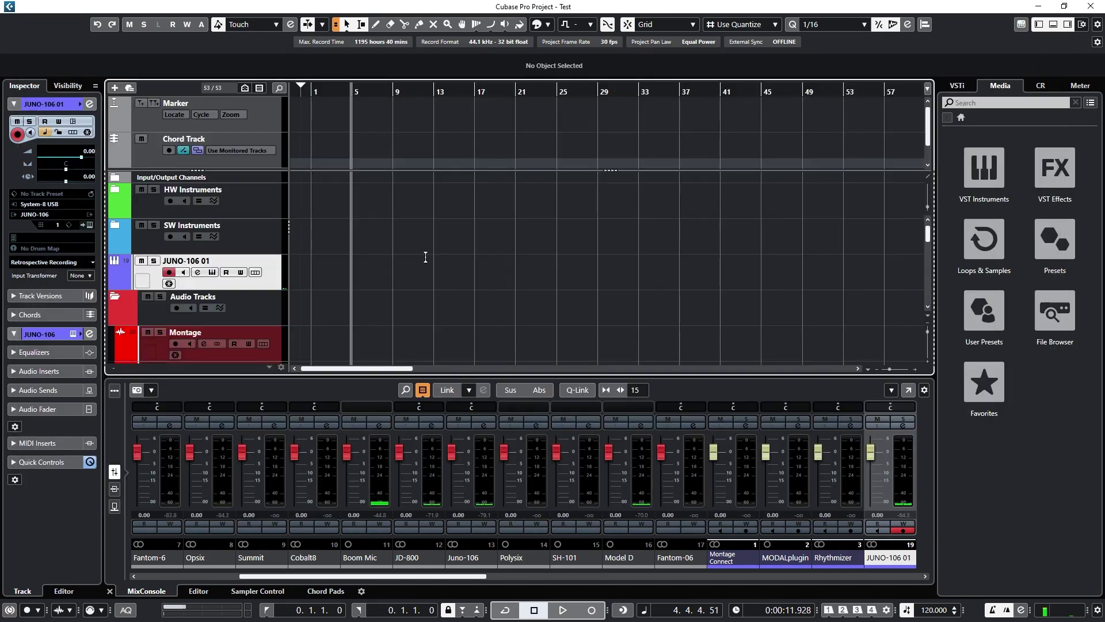
- Add a JUPITER-8 instrument track from VST Instruments, open its editor and play a test note
click(990, 182)
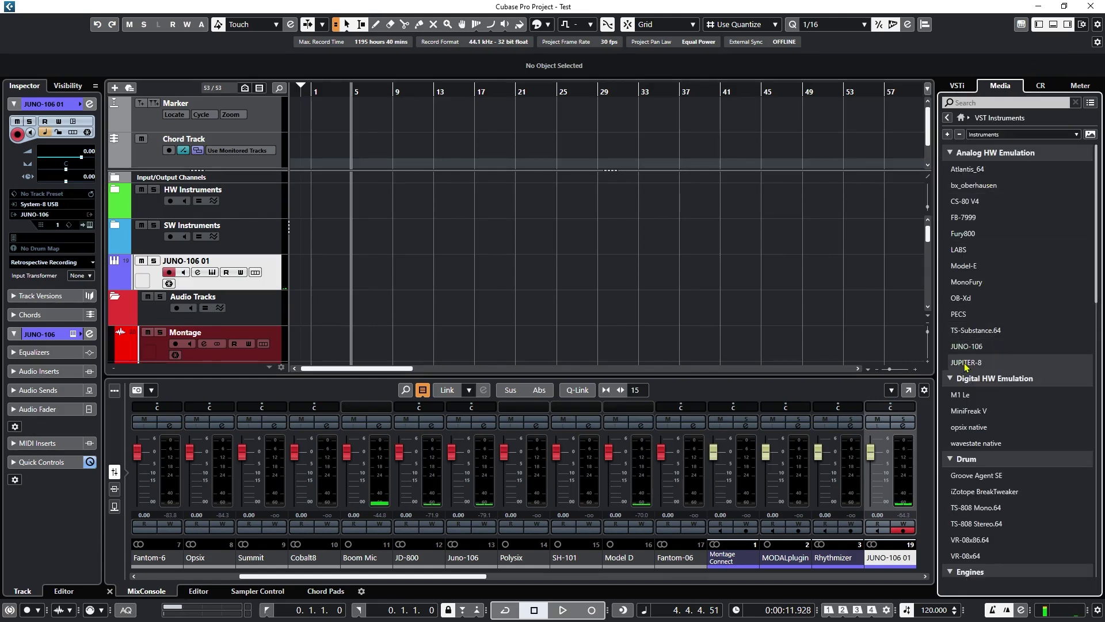
drag(966, 366, 264, 295)
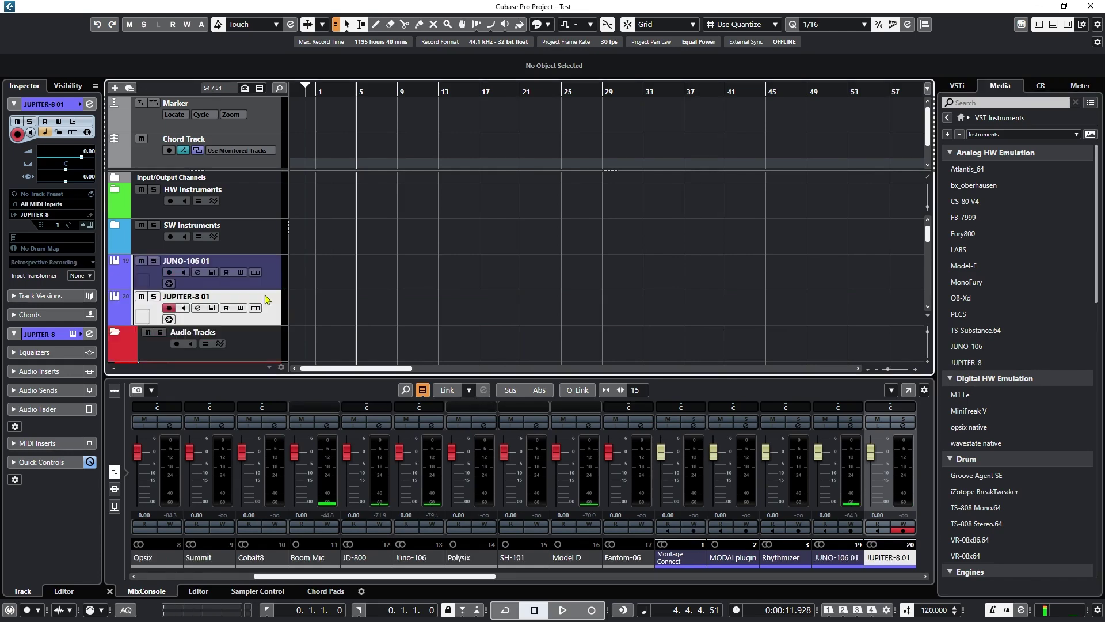
click(212, 308)
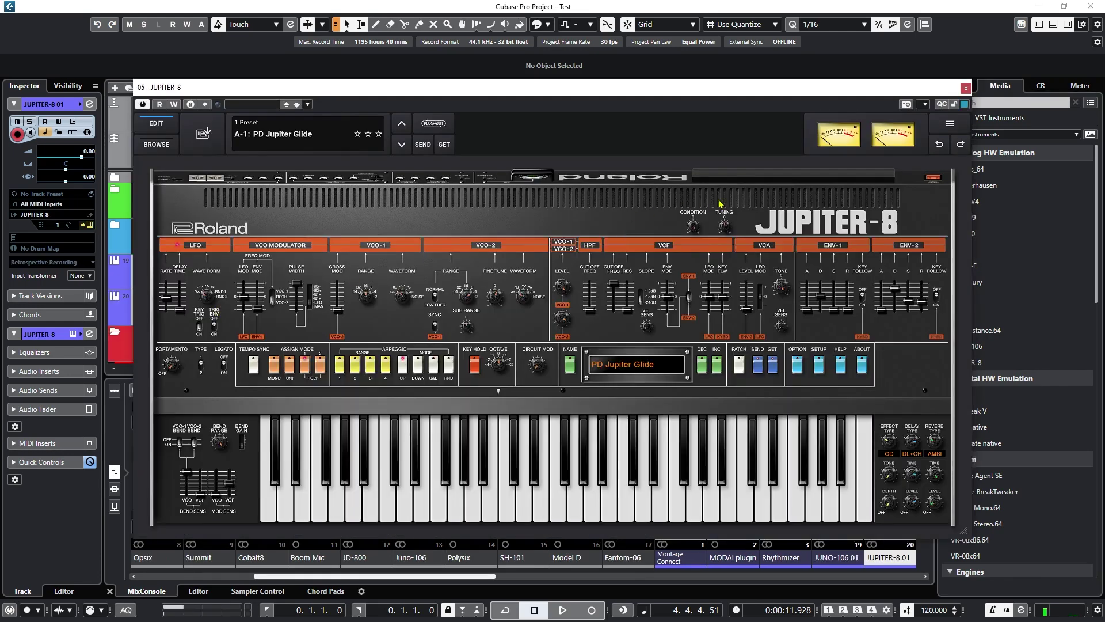
click(540, 506)
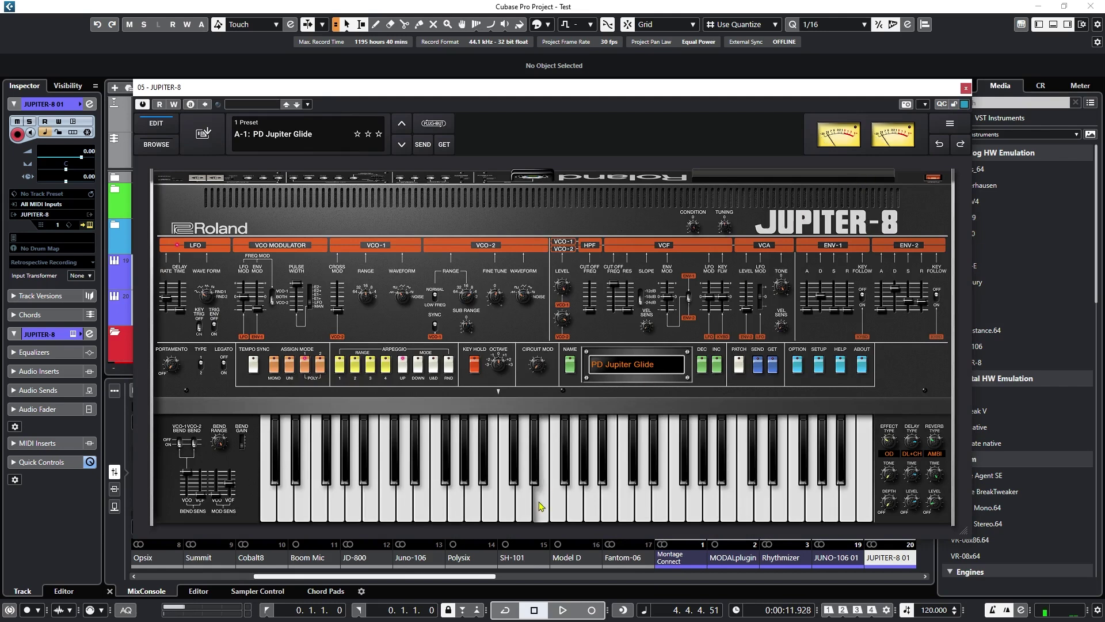
- Set the JUPITER-8 MIDI CTRL input and output both to 2- SYSTEM-8 CTRL
click(947, 127)
click(963, 323)
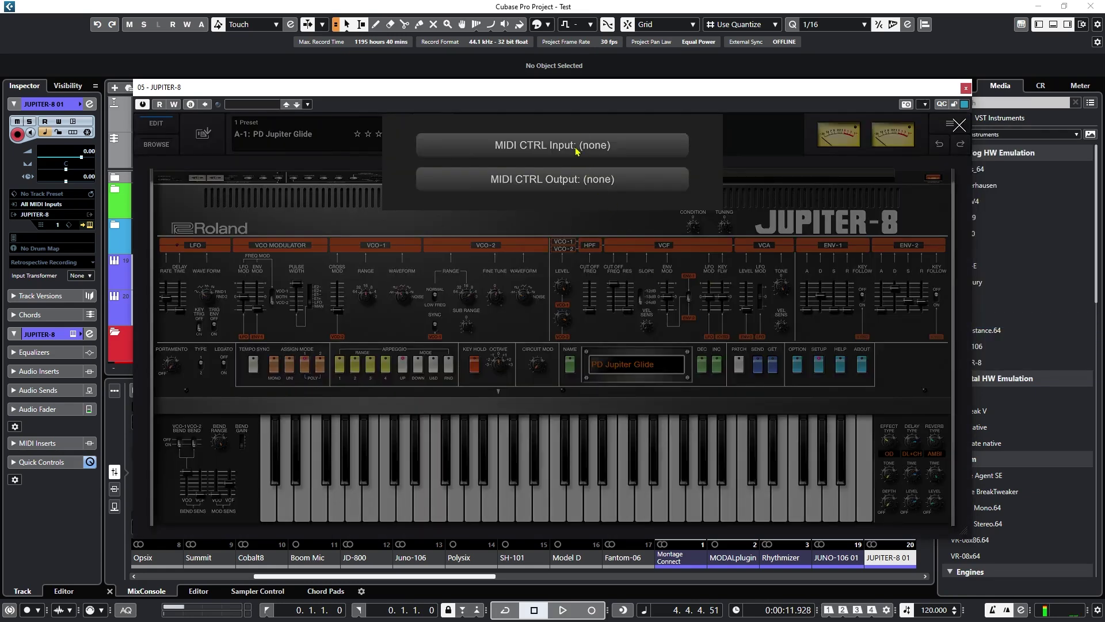
click(576, 150)
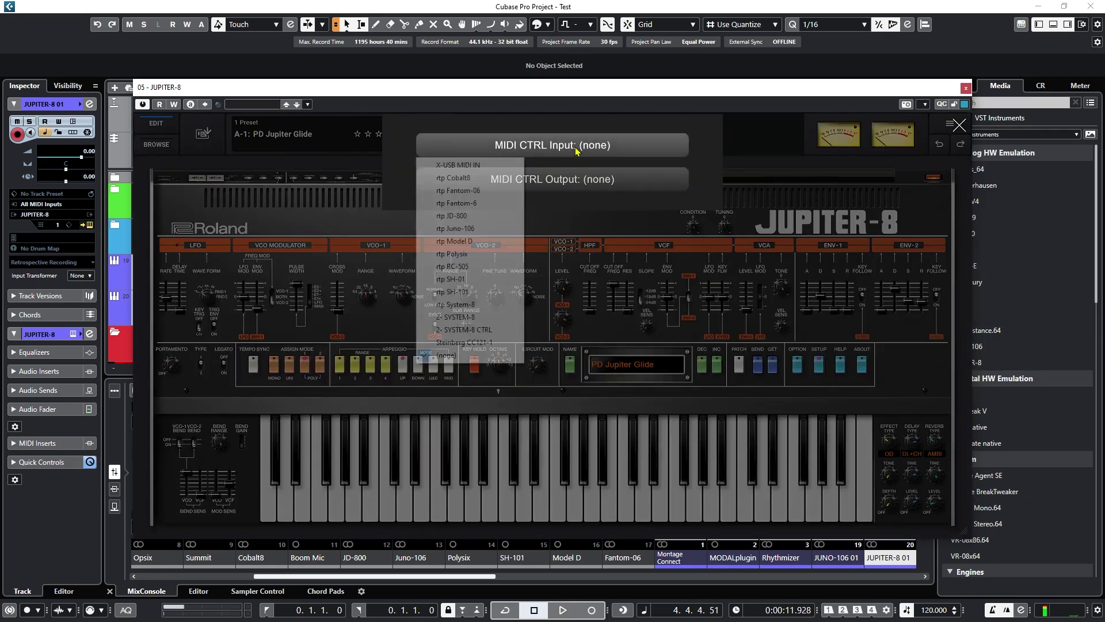
click(488, 333)
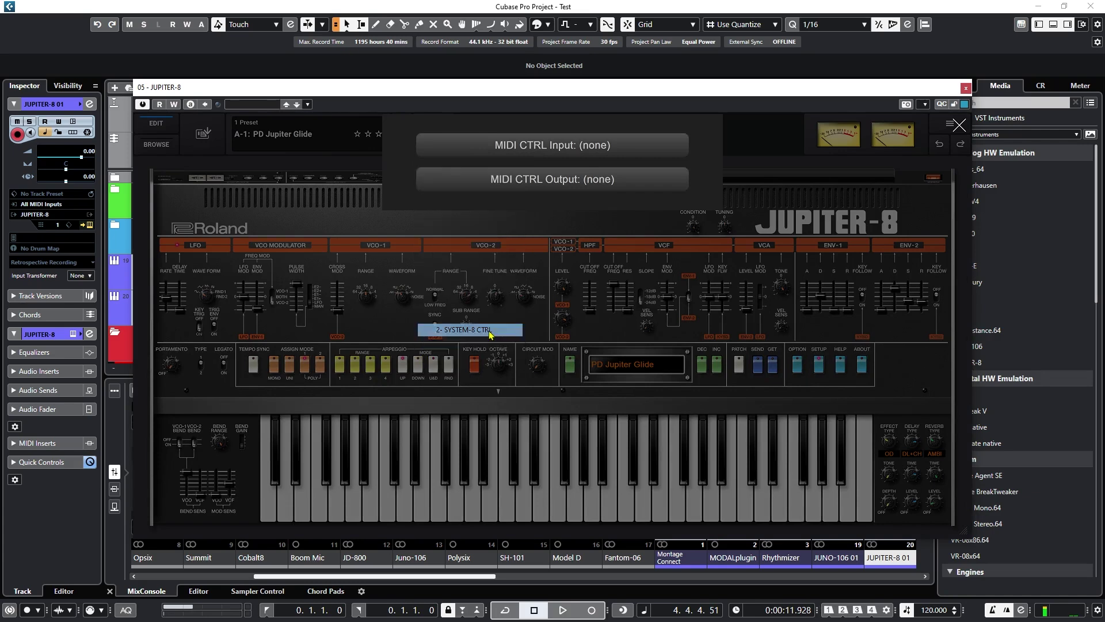
click(593, 183)
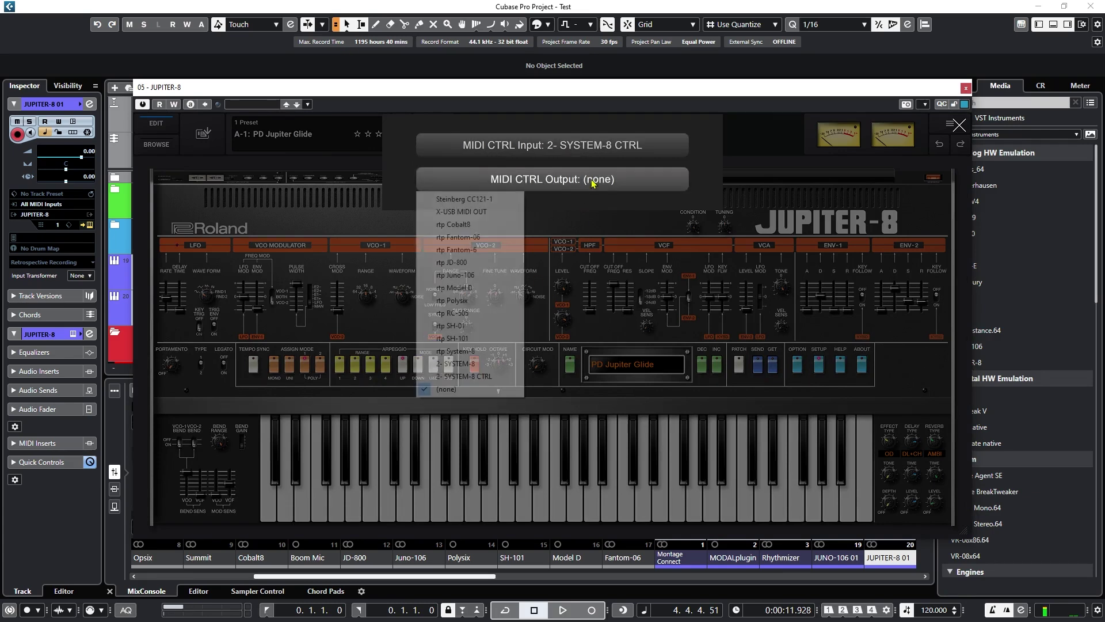
click(475, 377)
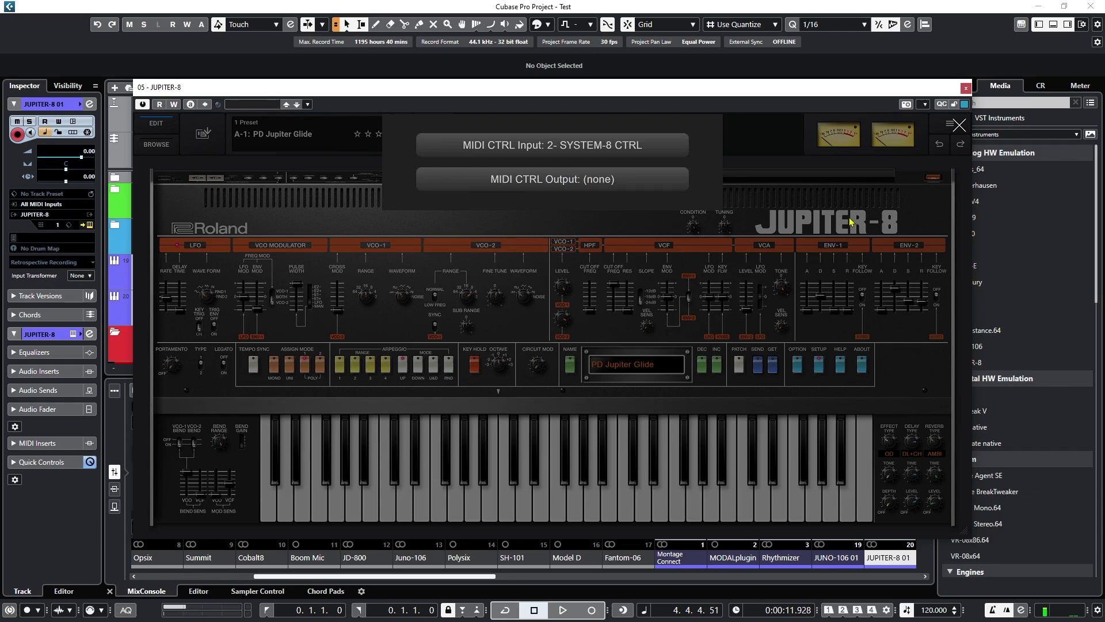
click(959, 126)
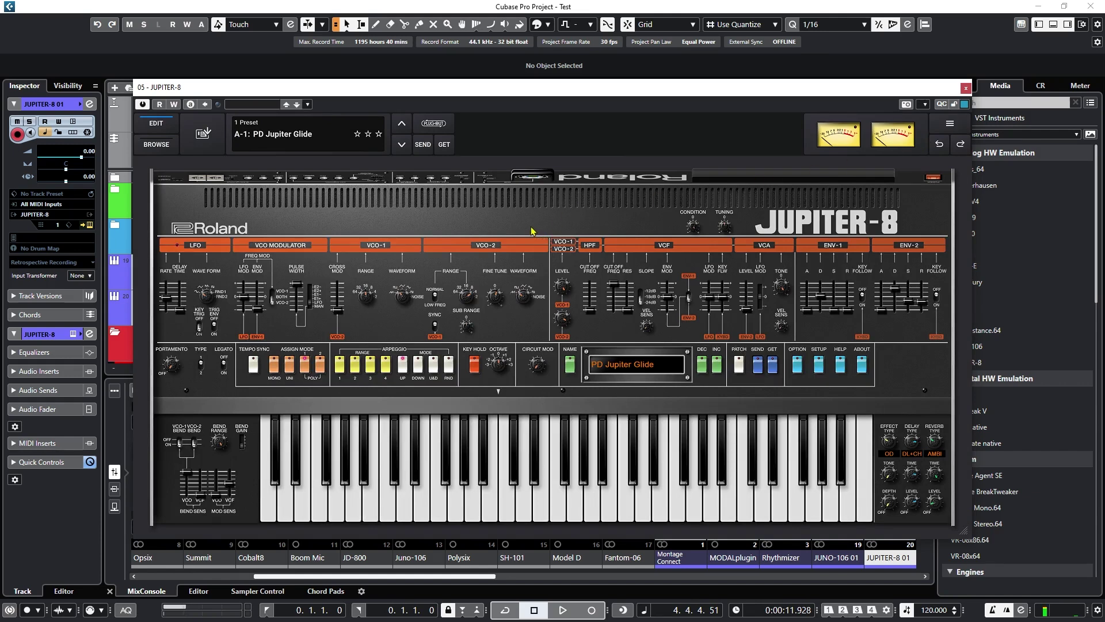
click(434, 123)
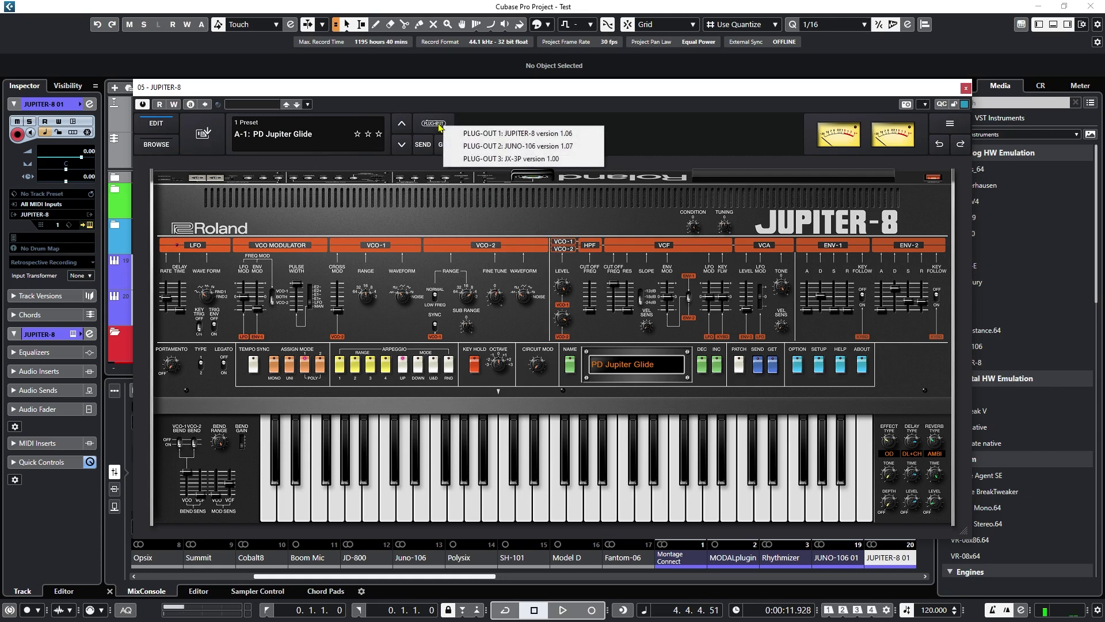
- Send PLUG-OUT 1: JUPITER-8 without patches, confirm version 1.07, then close the editor
click(508, 134)
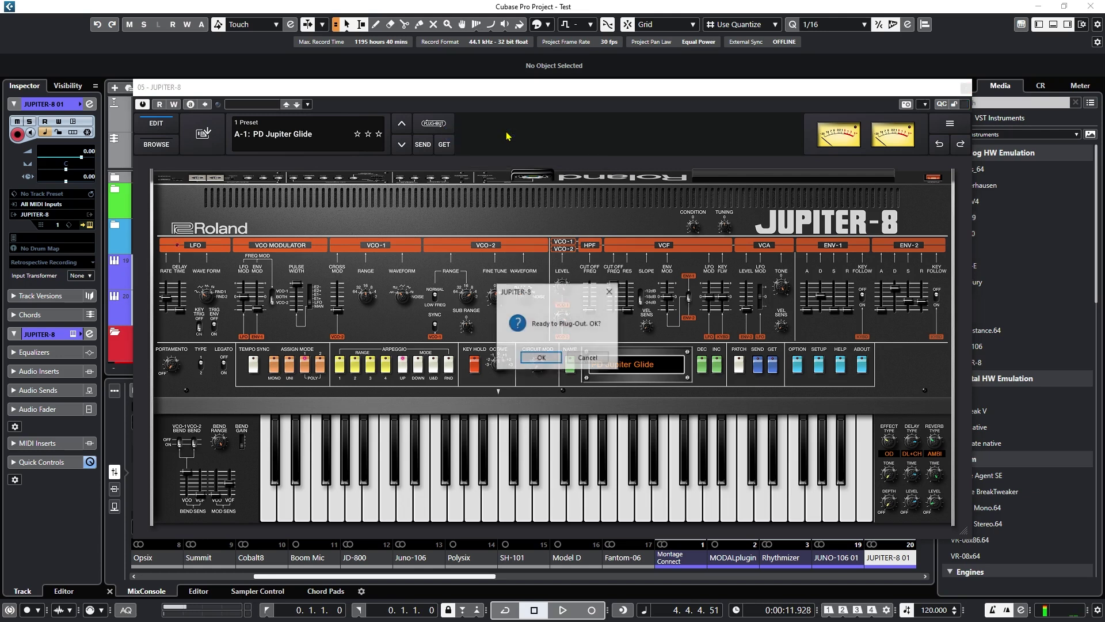
click(542, 358)
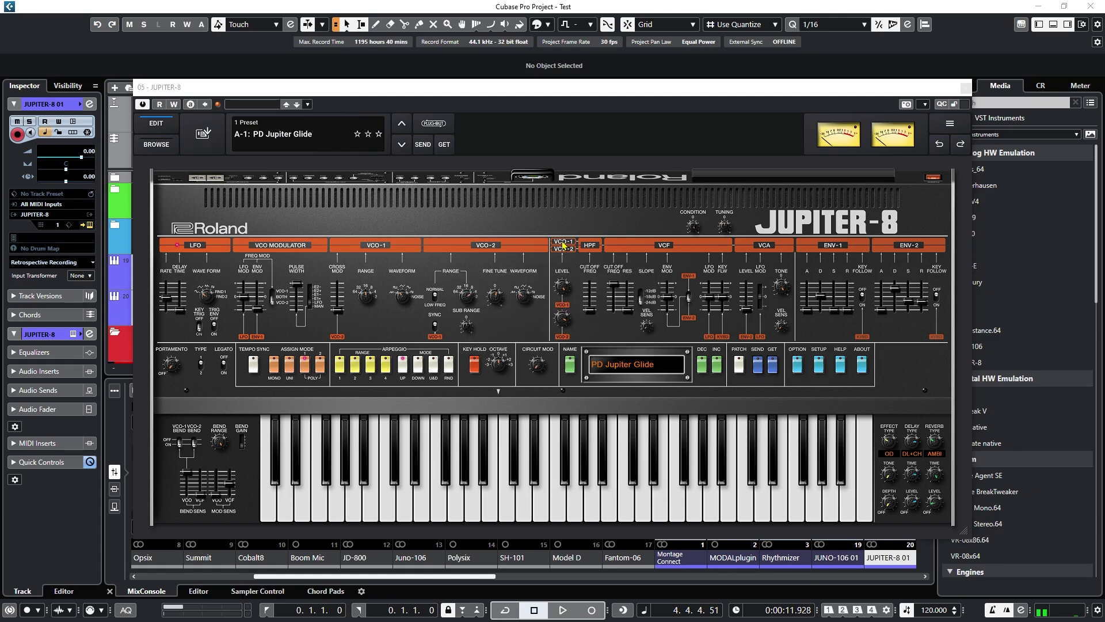
click(603, 357)
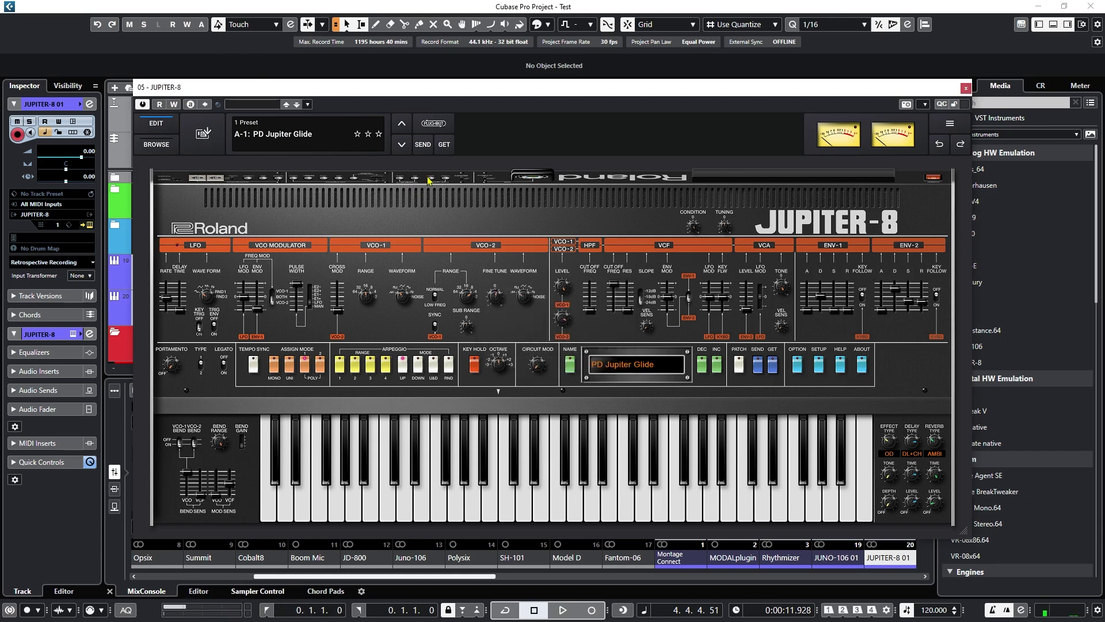
click(432, 124)
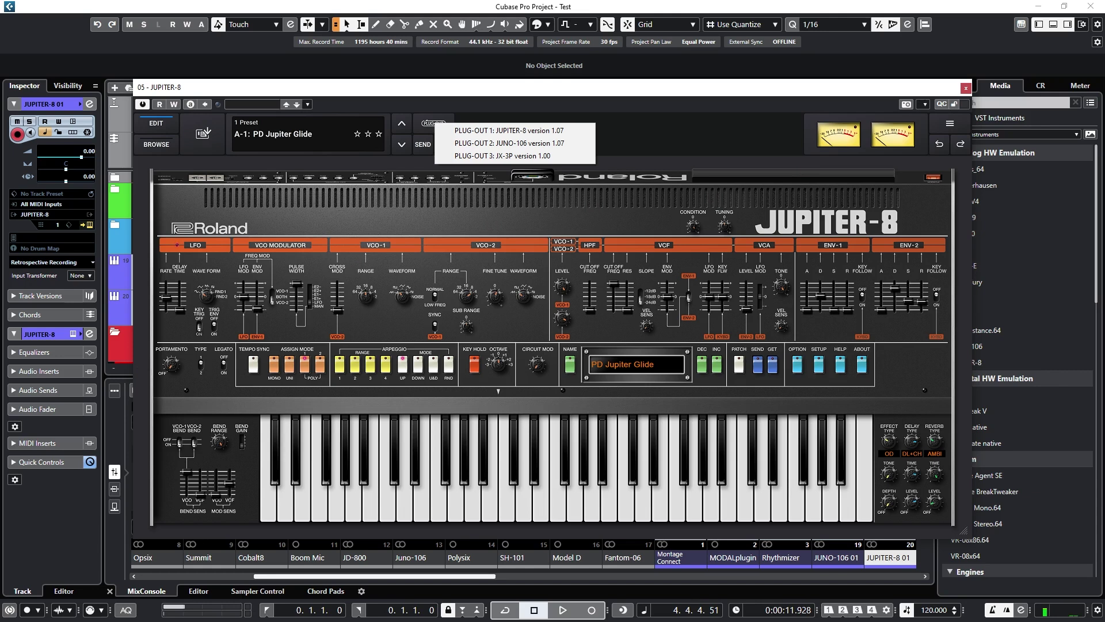
click(966, 89)
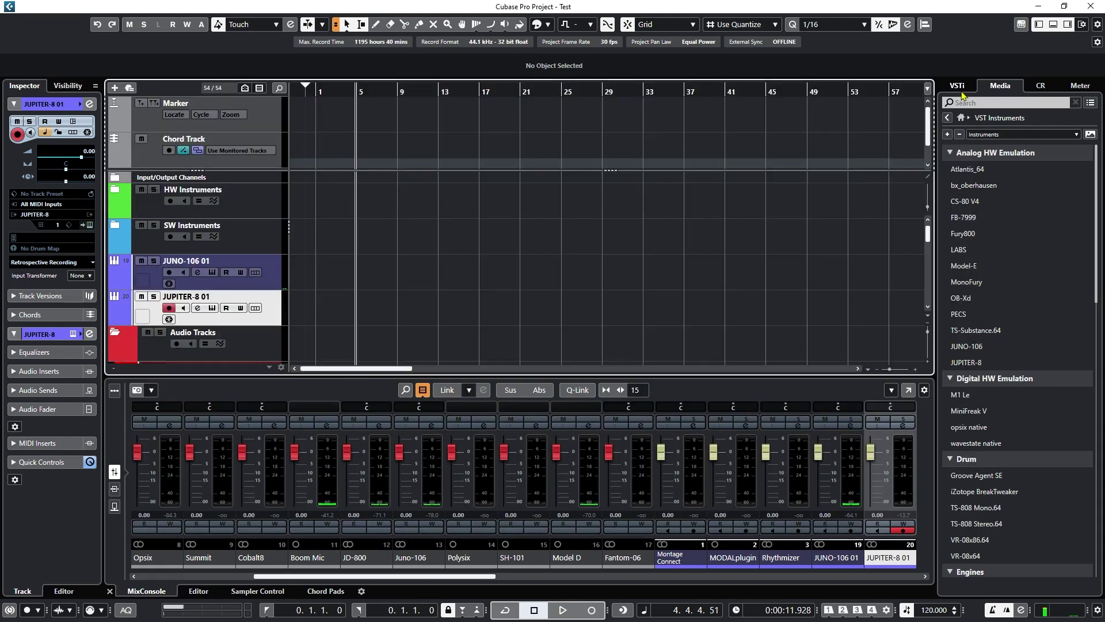